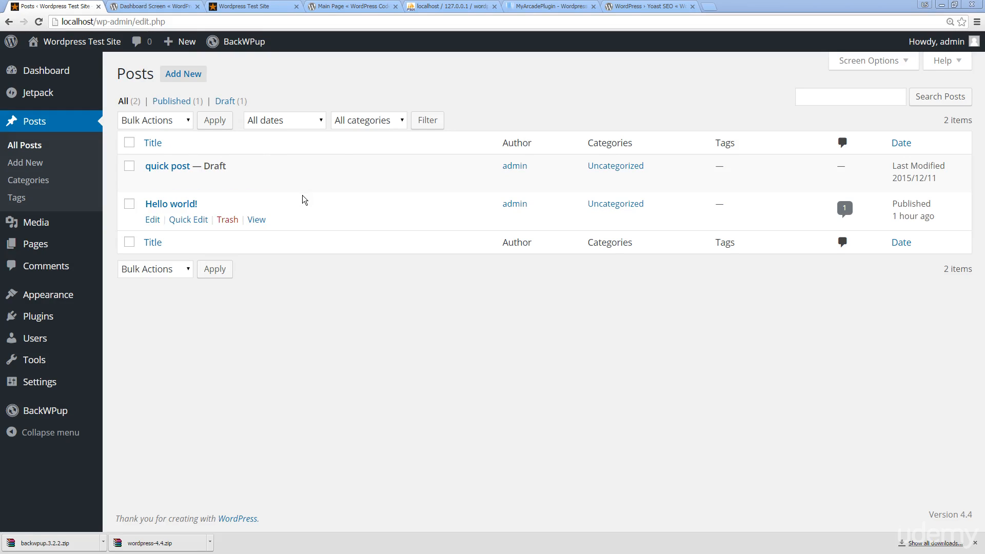
# Reload the public site's front page to view its posts, and return to the admin posts list
pyautogui.click(258, 5)
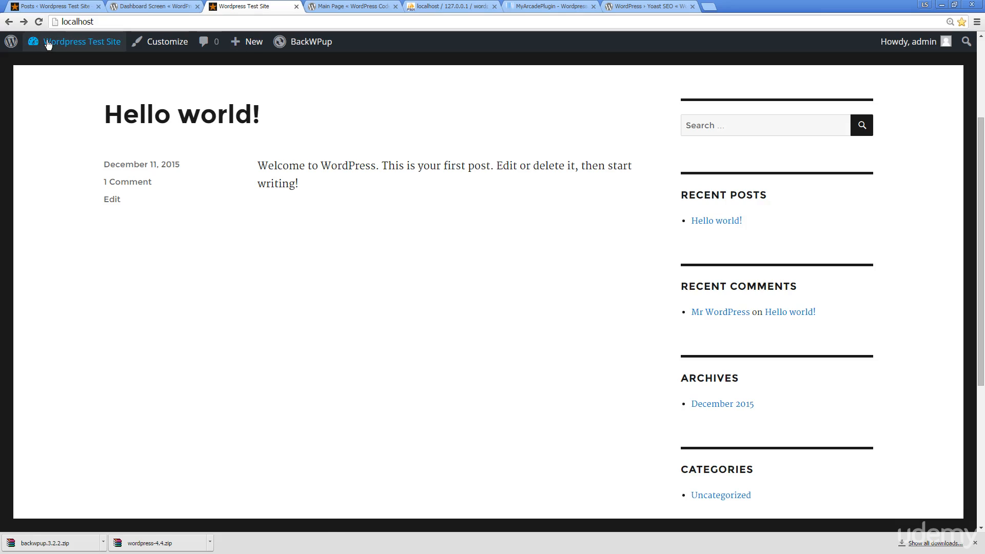
pyautogui.click(37, 24)
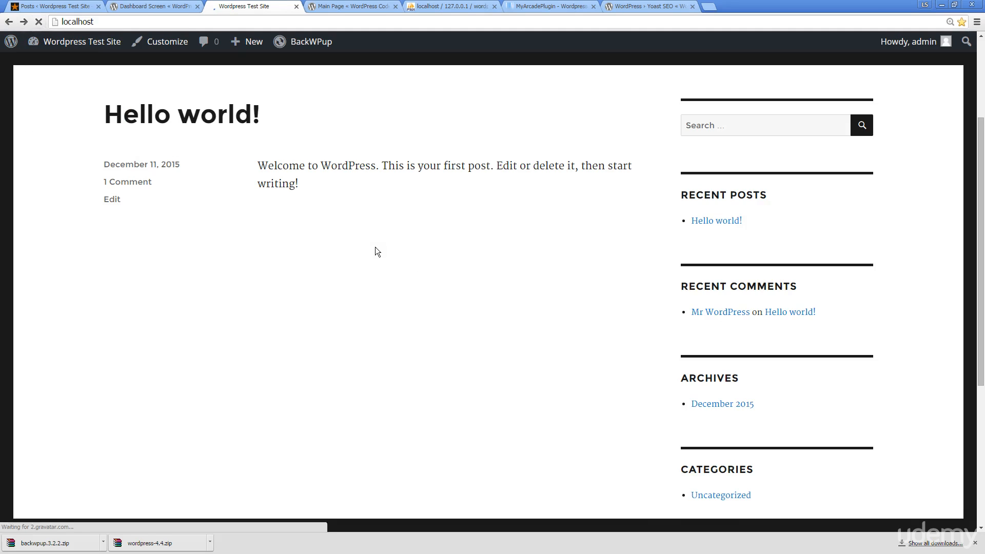
pyautogui.click(58, 5)
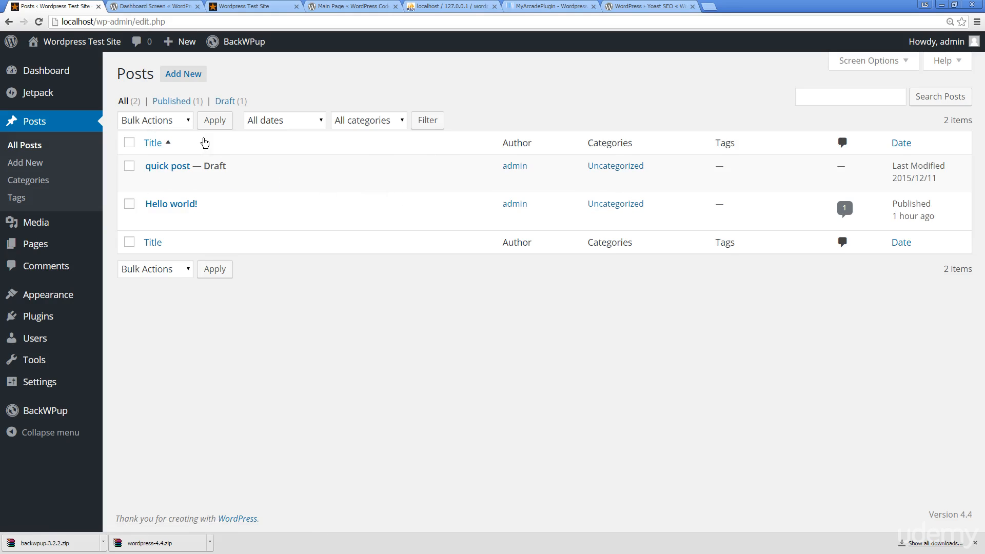
# Select all posts in the list and examine the bulk actions available for them
pyautogui.click(186, 122)
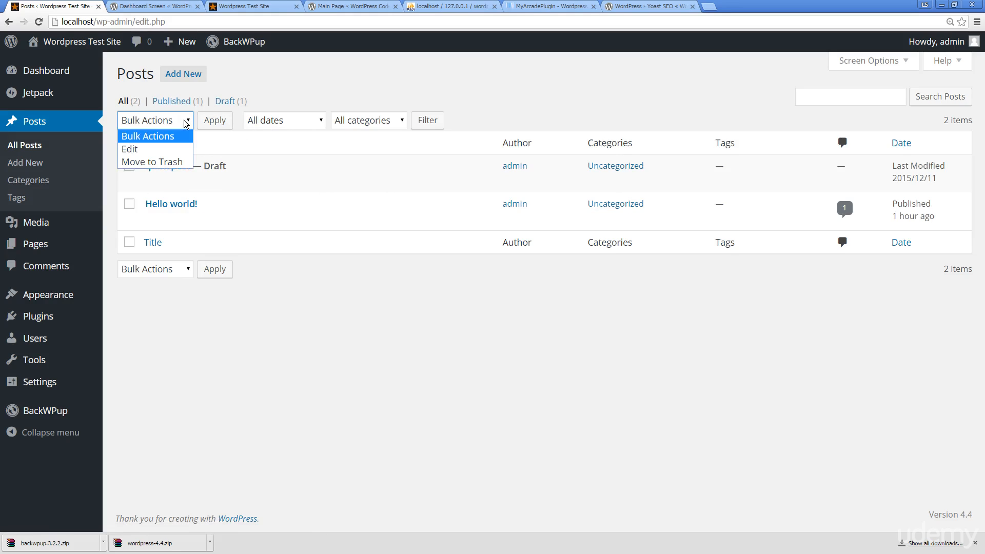
pyautogui.click(272, 93)
pyautogui.click(129, 142)
pyautogui.click(160, 122)
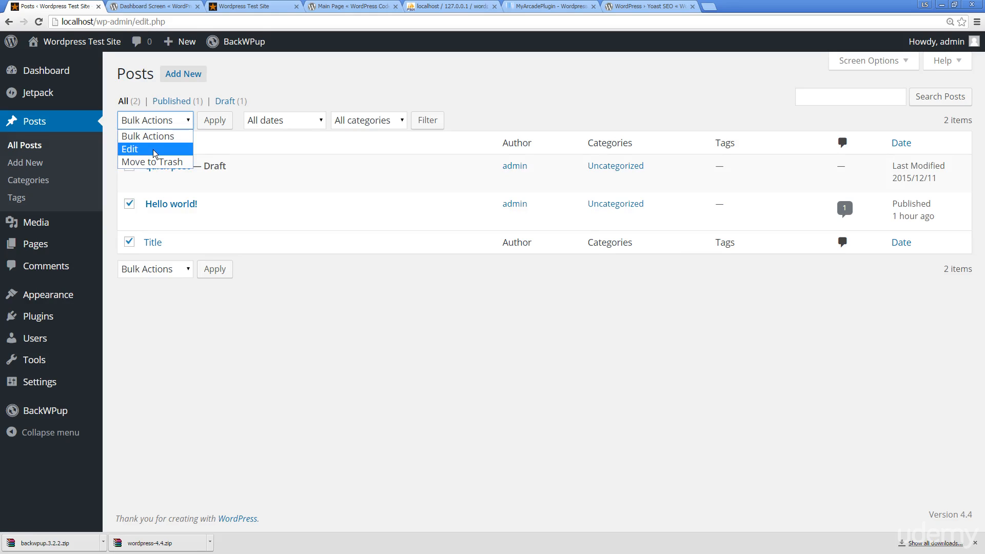
pyautogui.click(301, 87)
# Show only the published posts and examine the date filter, category filter and post search options
pyautogui.click(176, 101)
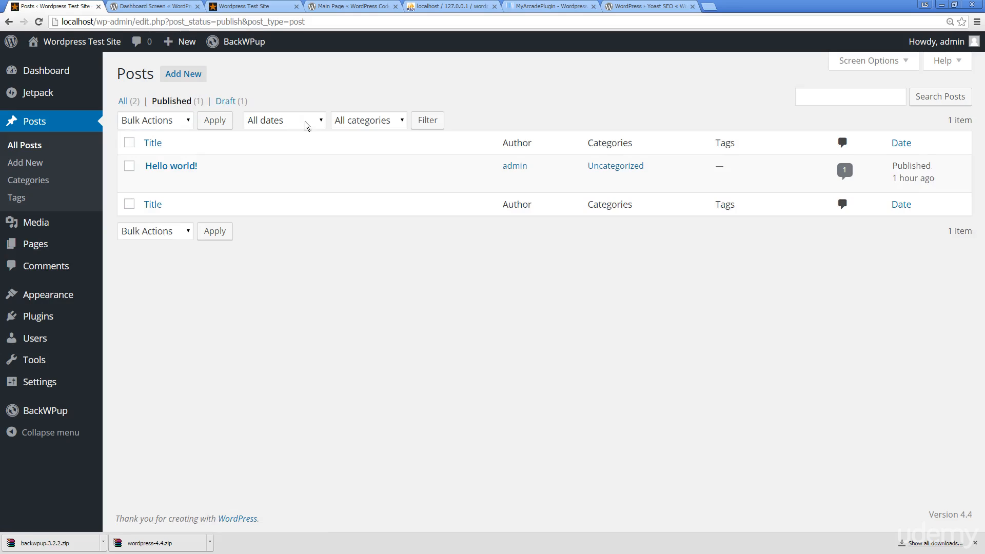
pyautogui.click(267, 125)
pyautogui.click(375, 98)
pyautogui.click(365, 122)
pyautogui.click(393, 86)
pyautogui.click(880, 101)
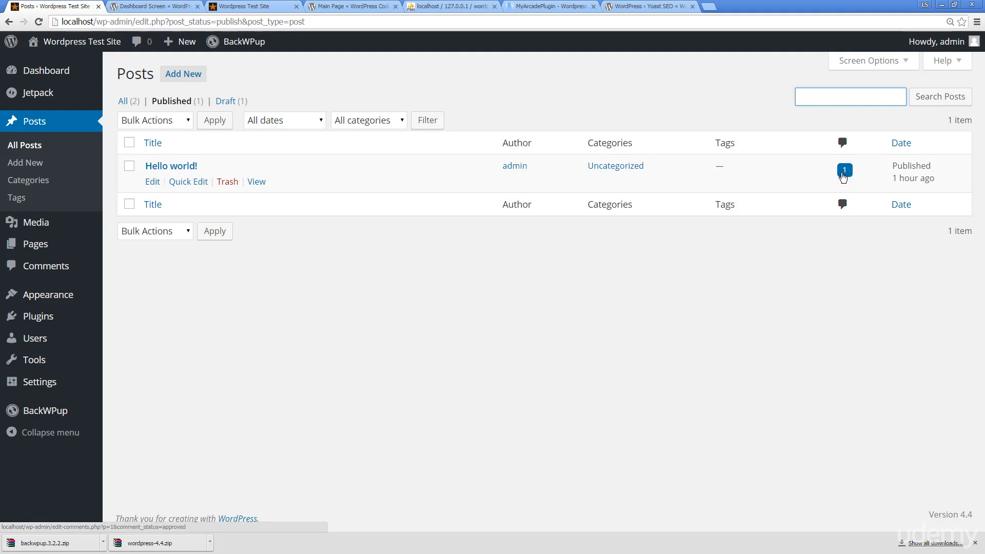
# View all comments on the "Hello world!" post, and return to the full posts list
pyautogui.click(844, 172)
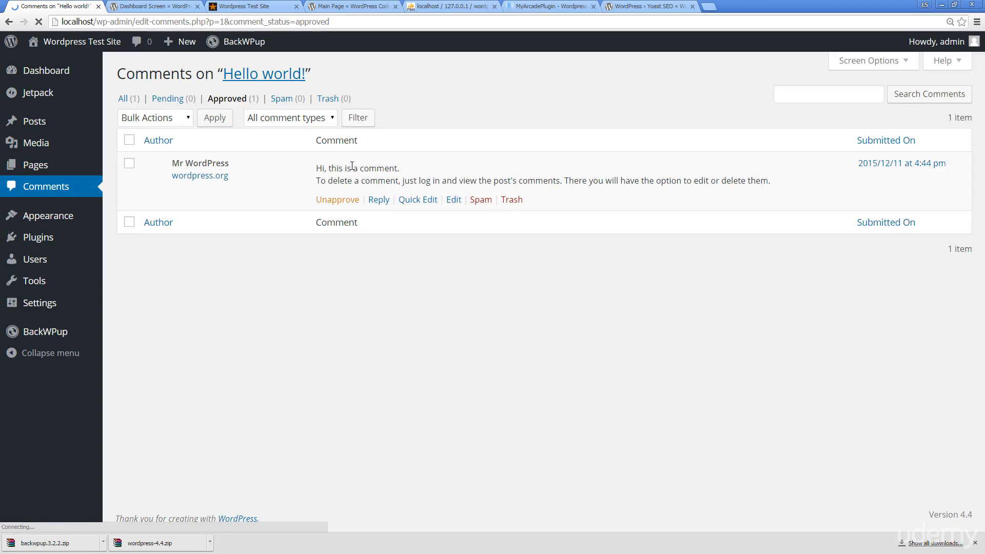
pyautogui.click(136, 104)
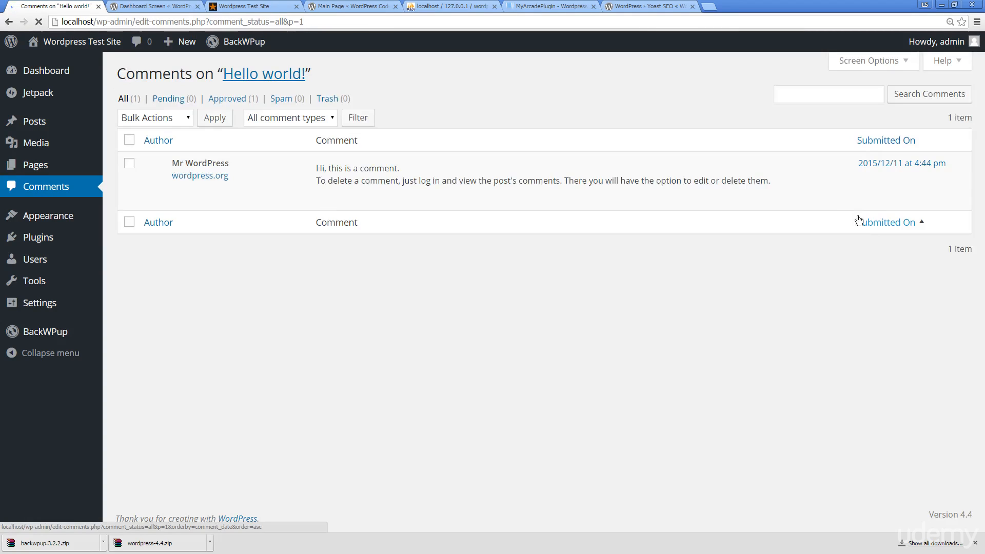
pyautogui.moveTo(59, 147)
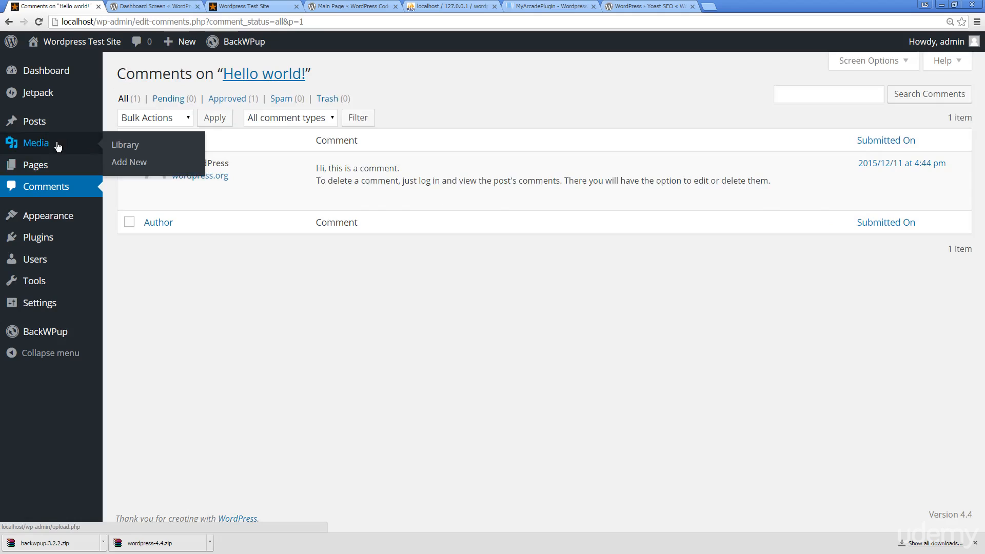
pyautogui.click(37, 127)
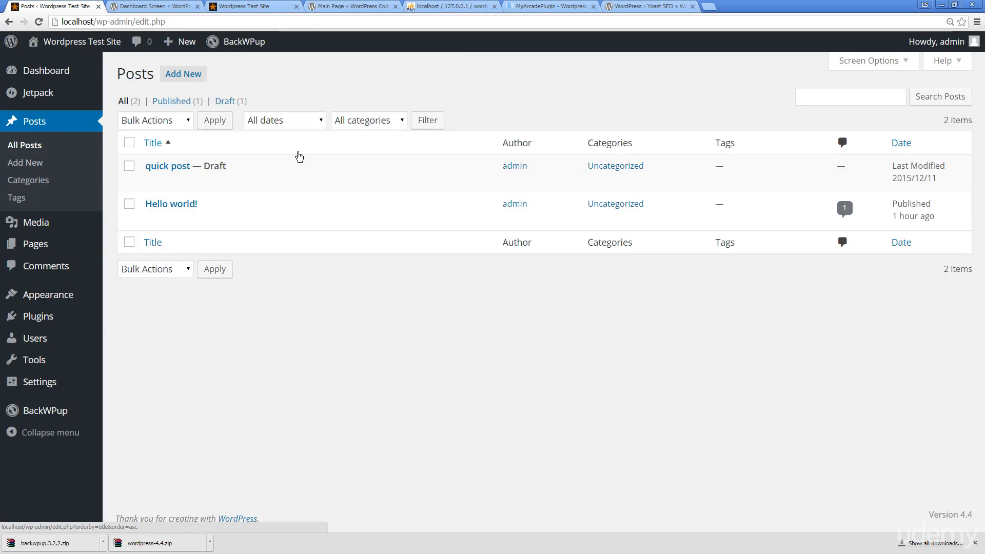
pyautogui.moveTo(187, 180)
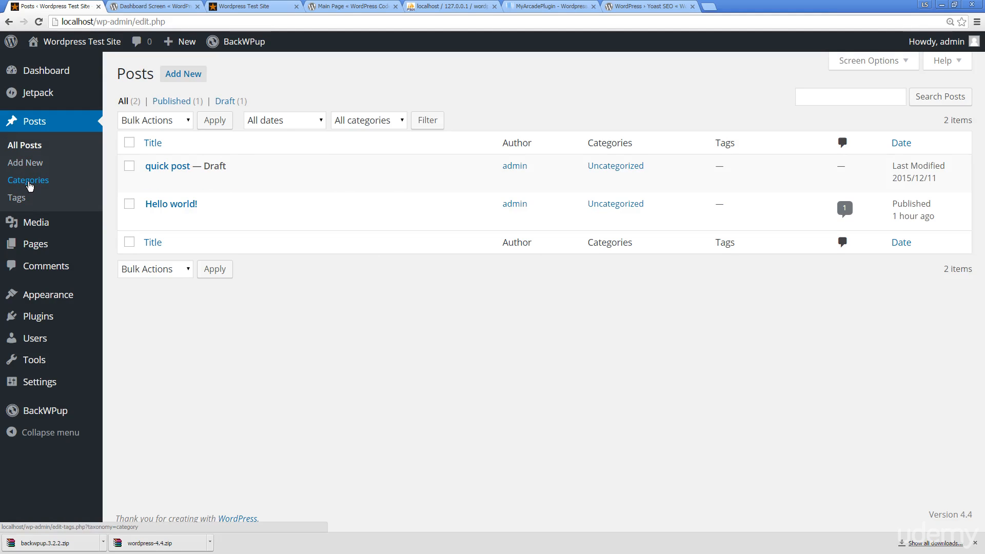
# Add a post category named "tutorial" with the slug "tutorials" and the description "This is where the tutorials go"
pyautogui.click(29, 183)
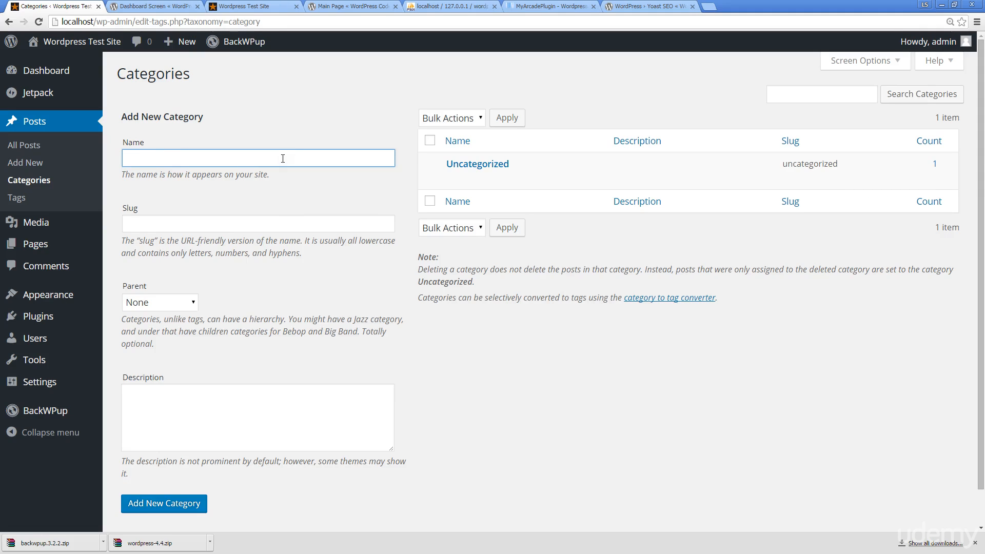
pyautogui.write('tutorial')
pyautogui.click(257, 220)
pyautogui.write('turorials')
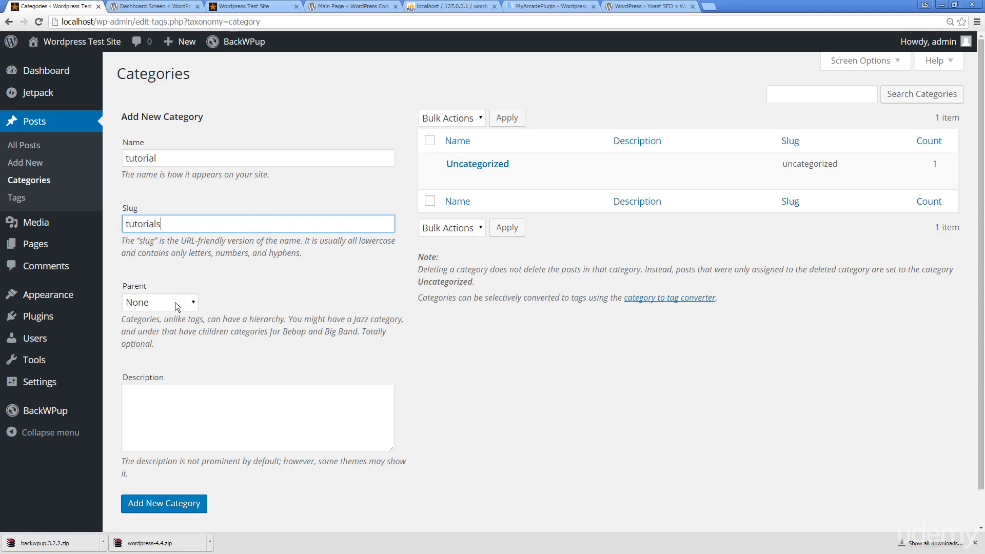
pyautogui.click(192, 419)
pyautogui.write('This is where ')
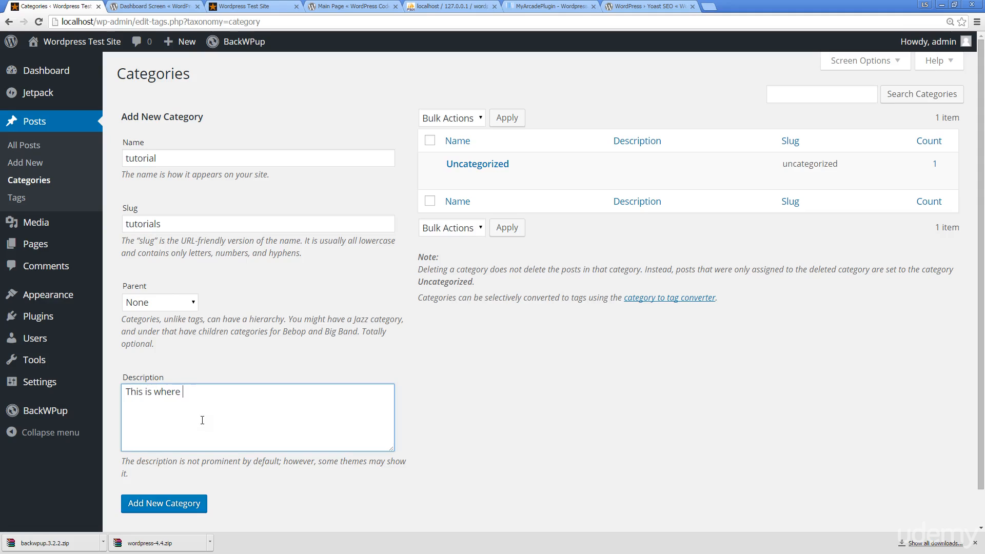
pyautogui.write('the tutorials go')
pyautogui.press('BackSpace')
pyautogui.press('BackSpace')
pyautogui.write('go')
pyautogui.click(174, 504)
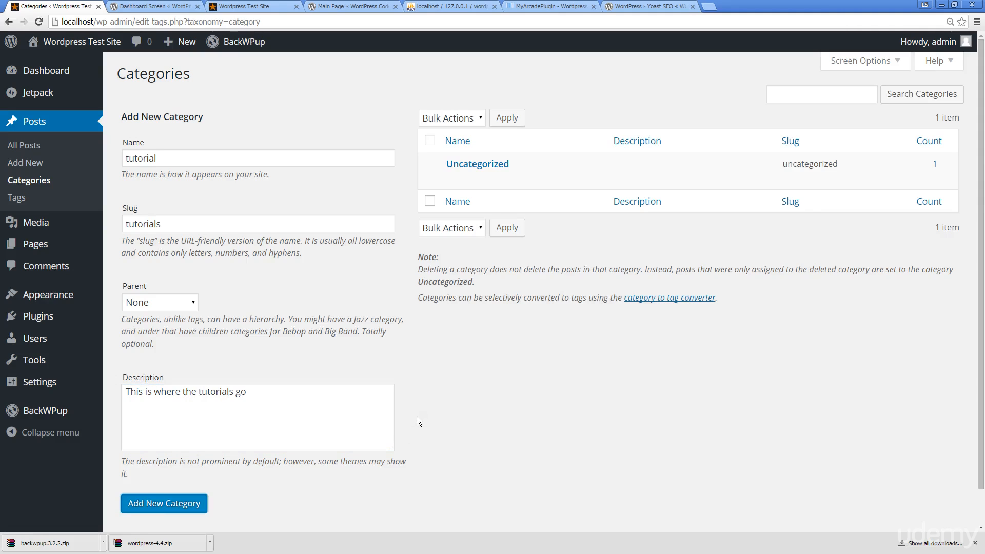
# Name another new category "portfolio" and give it the slug "portfolio"
pyautogui.click(206, 157)
pyautogui.write('portf')
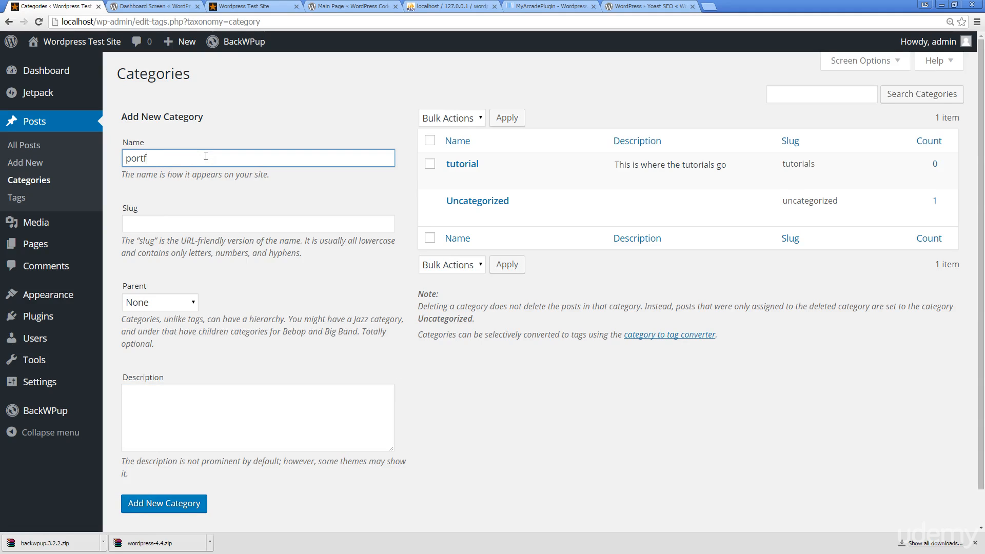
pyautogui.write('folio')
pyautogui.press('Tab')
pyautogui.write('por')
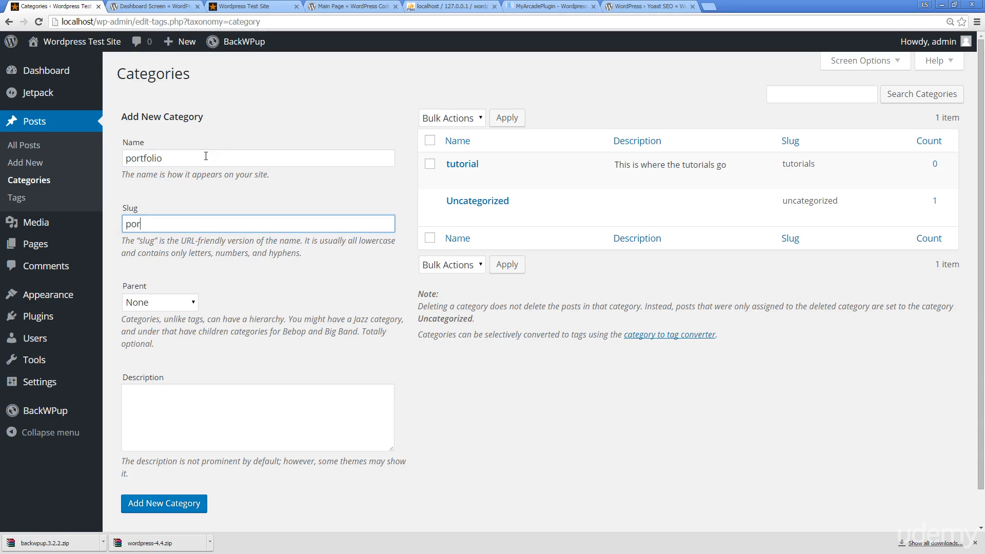
pyautogui.write('tfoi')
pyautogui.write('lio')
pyautogui.press('Tab')
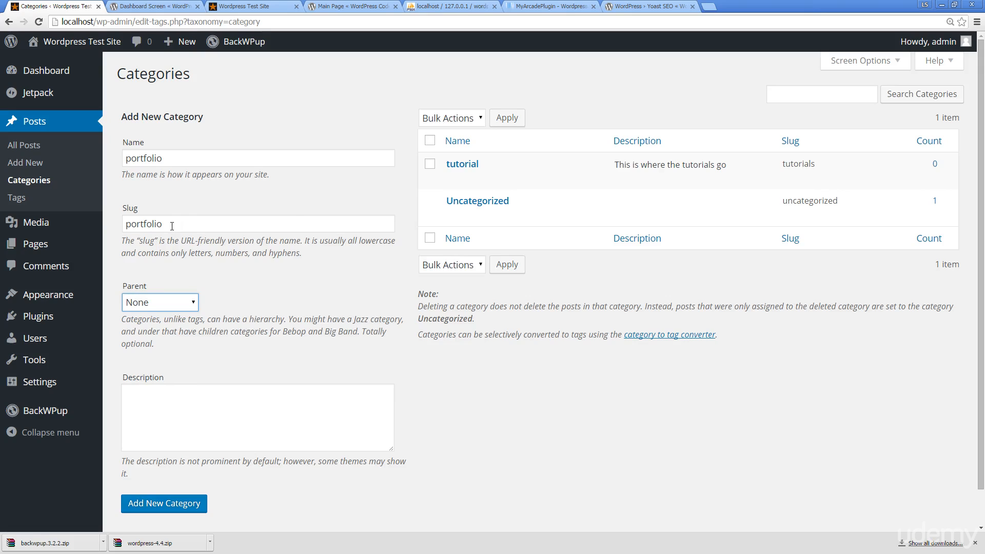
# Describe the portfolio category as "everything I've made" and add it
pyautogui.click(171, 410)
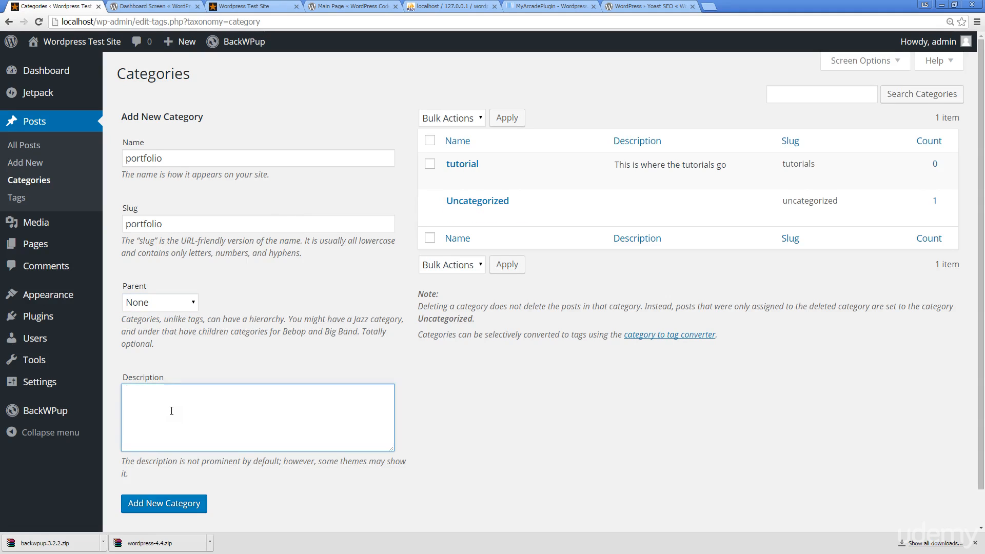
pyautogui.write("everything i've made")
pyautogui.rightClick(177, 393)
pyautogui.click(199, 229)
pyautogui.click(164, 504)
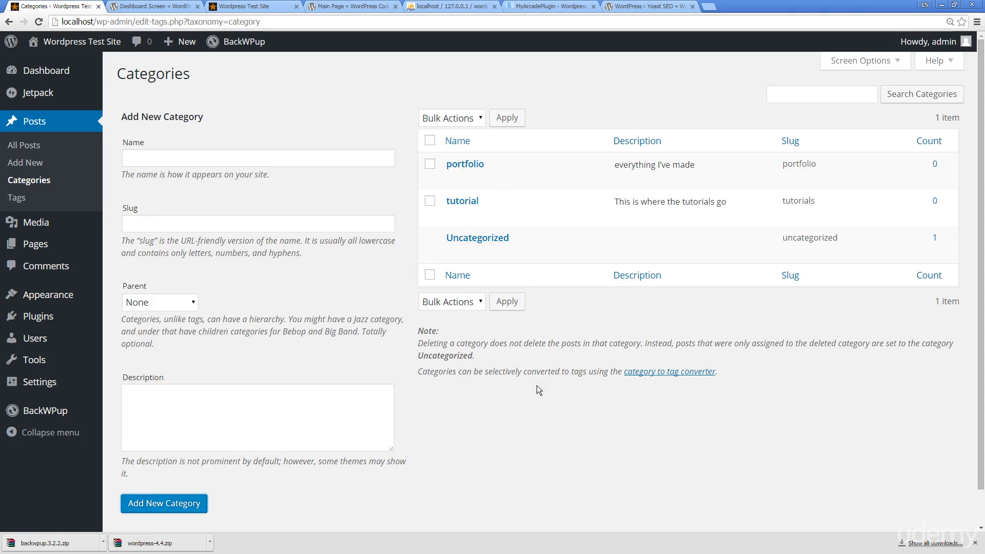
# Examine which existing categories can be chosen as parent for a new category
pyautogui.moveTo(483, 243)
pyautogui.click(159, 301)
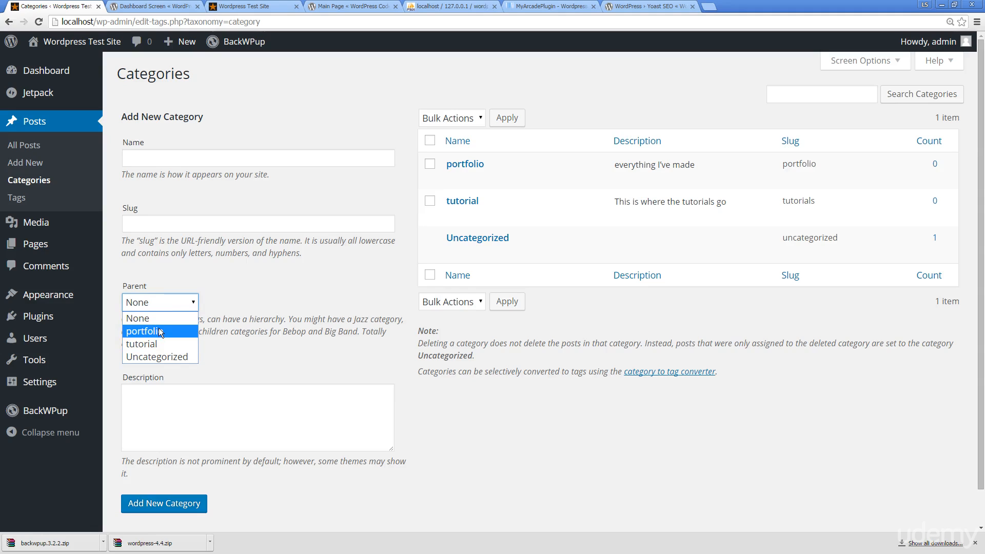
pyautogui.click(339, 91)
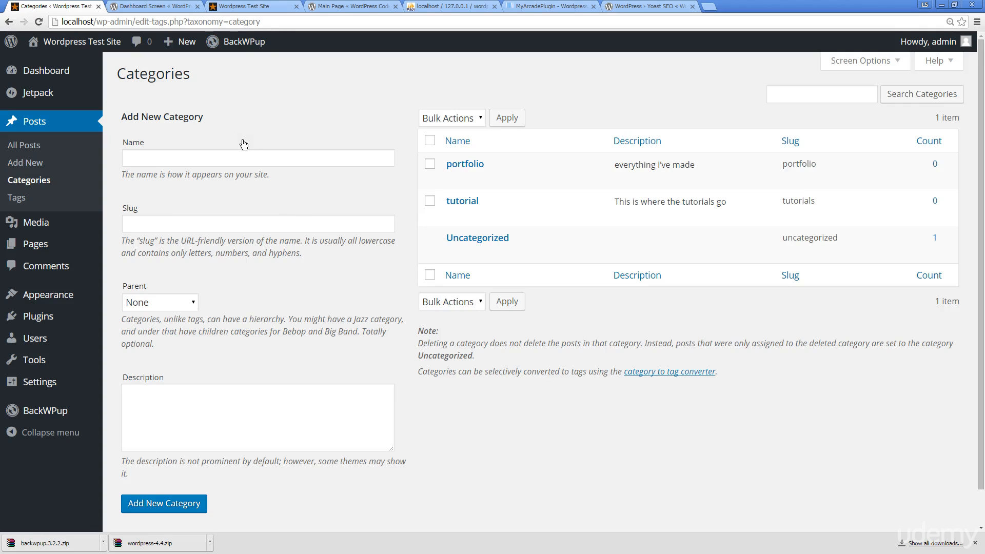
# Reload the public site to check its sidebar categories list, and return to the category management page
pyautogui.click(268, 6)
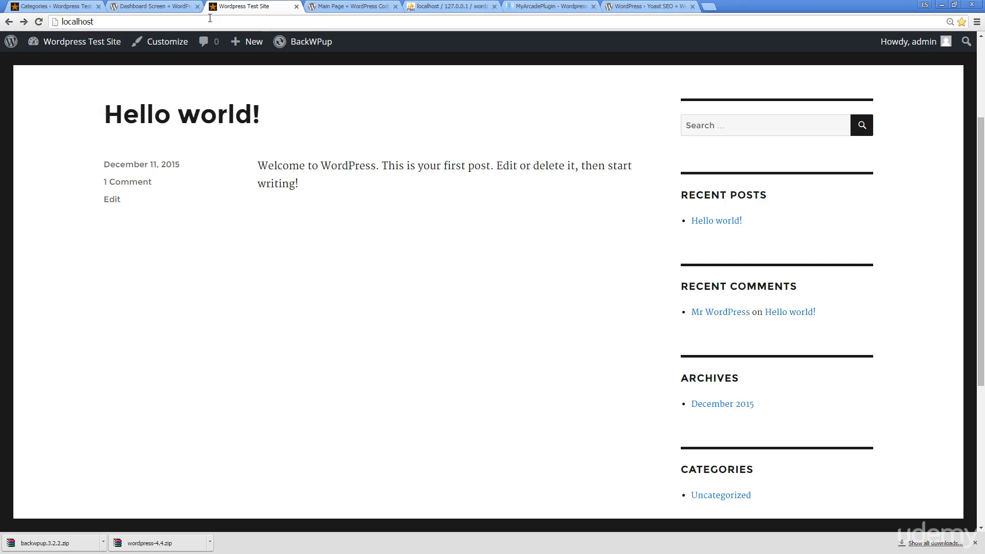
pyautogui.click(40, 21)
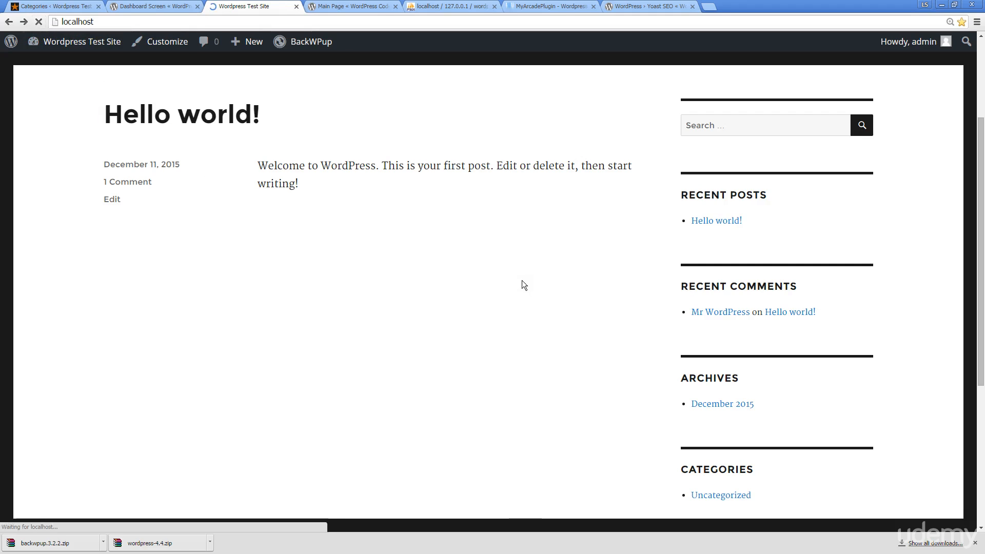
pyautogui.scroll(-3, 692, 387)
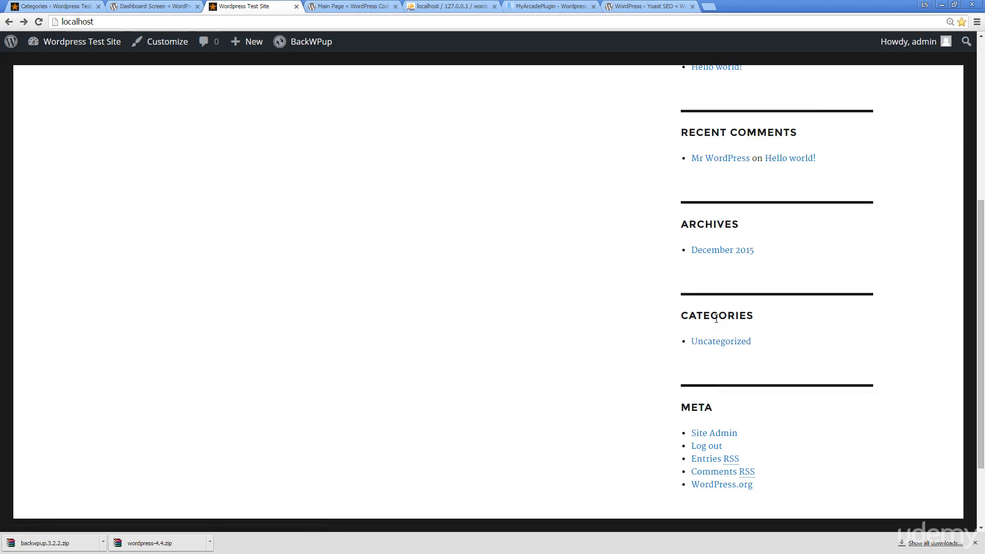
pyautogui.click(47, 6)
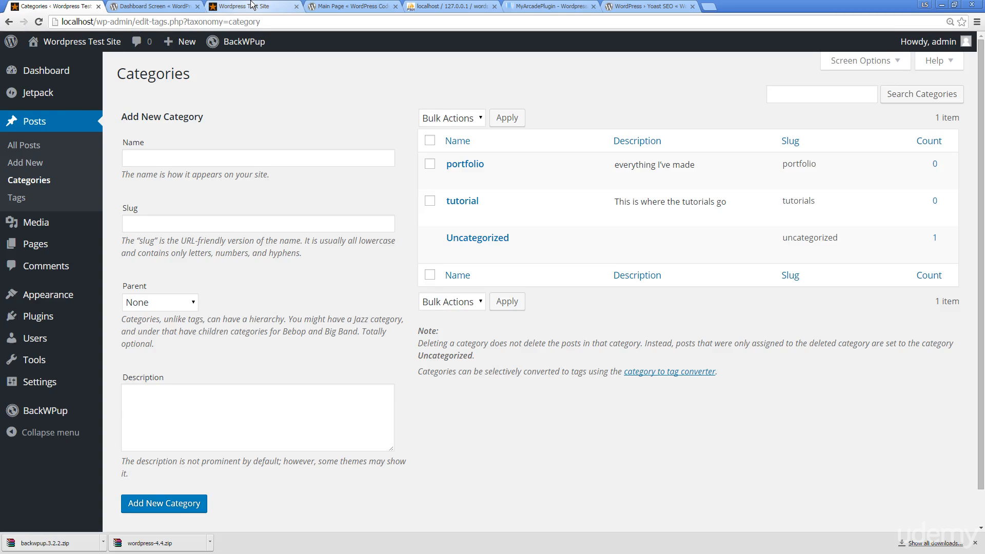
# Add a post tag named "website" with the slug "websites" and the description "sites I've made"
pyautogui.click(17, 198)
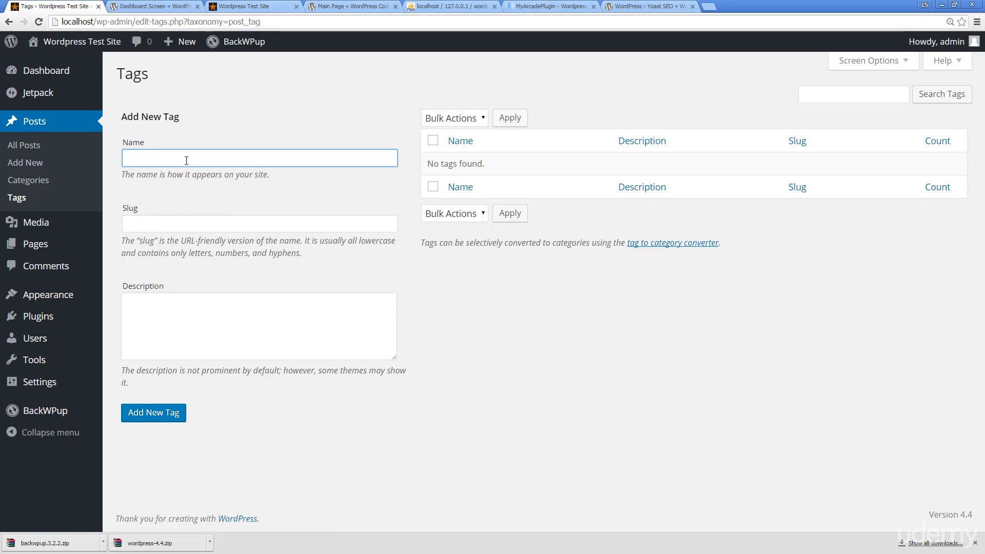
pyautogui.write('website')
pyautogui.click(170, 221)
pyautogui.write('websites')
pyautogui.click(166, 324)
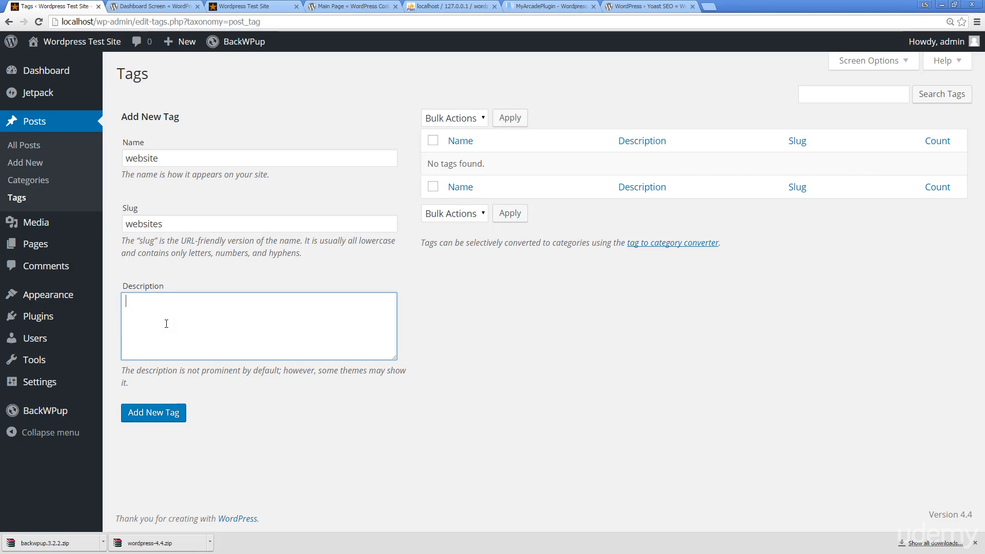
pyautogui.write('we')
pyautogui.press('BackSpace')
pyautogui.press('BackSpace')
pyautogui.write("sites l've made")
pyautogui.click(139, 415)
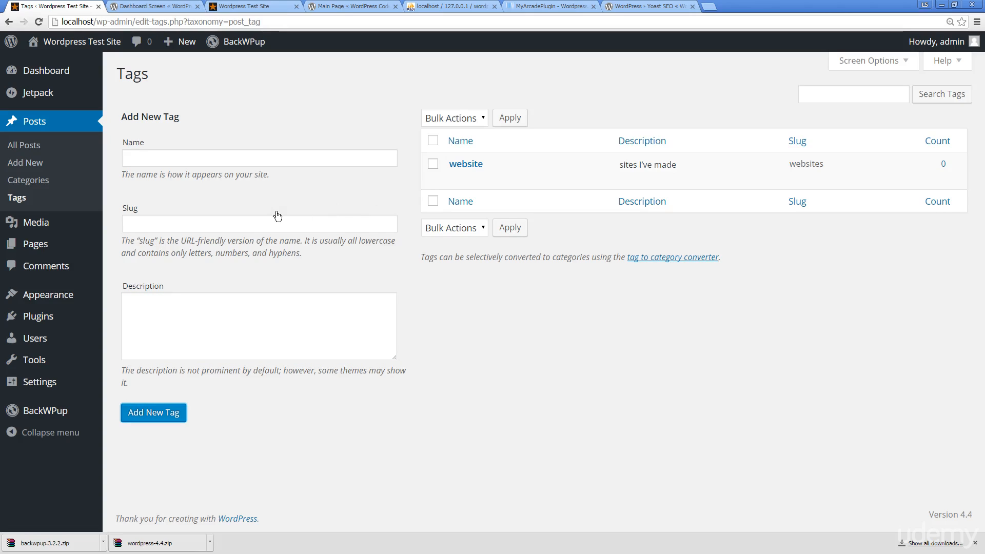
# Examine the bulk actions available for the tags list
pyautogui.moveTo(743, 185)
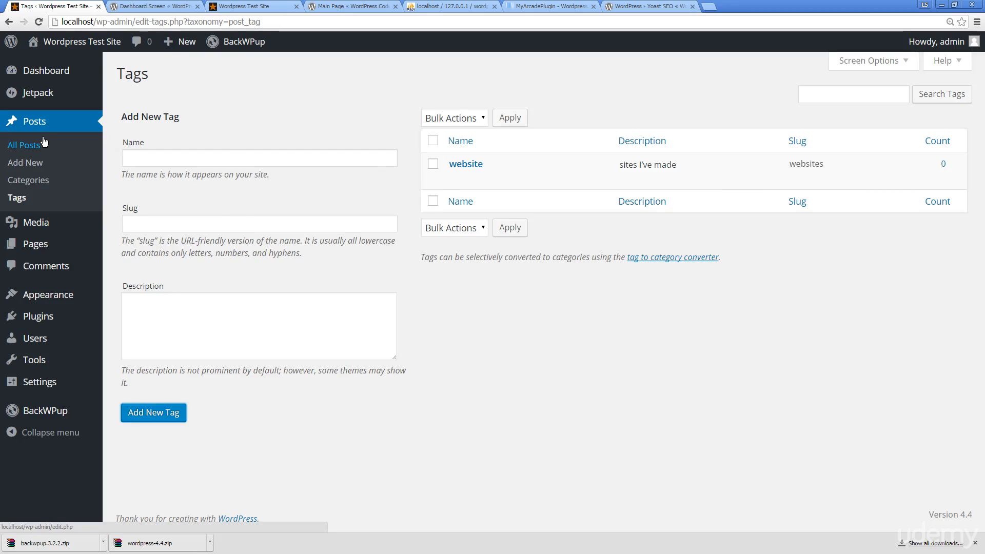
pyautogui.click(448, 226)
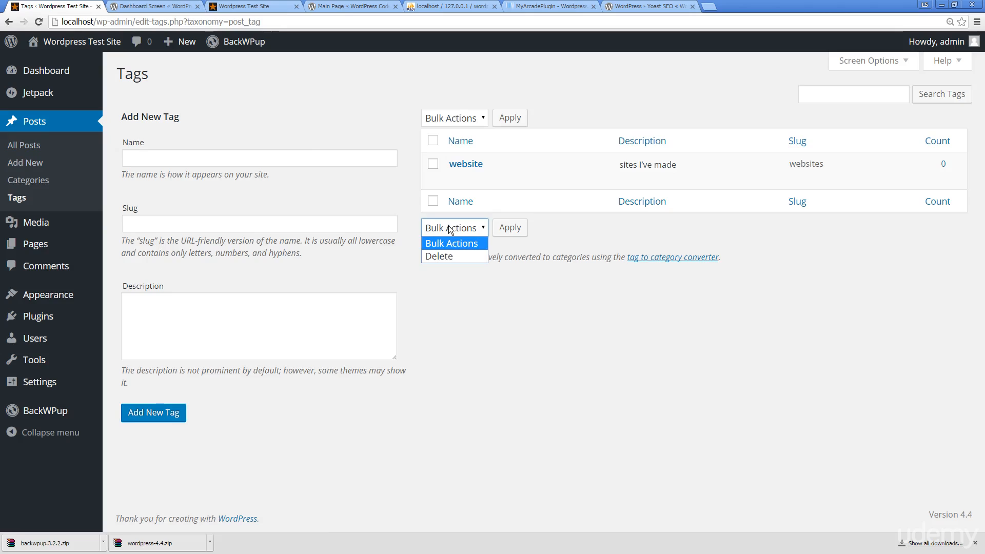
pyautogui.click(575, 229)
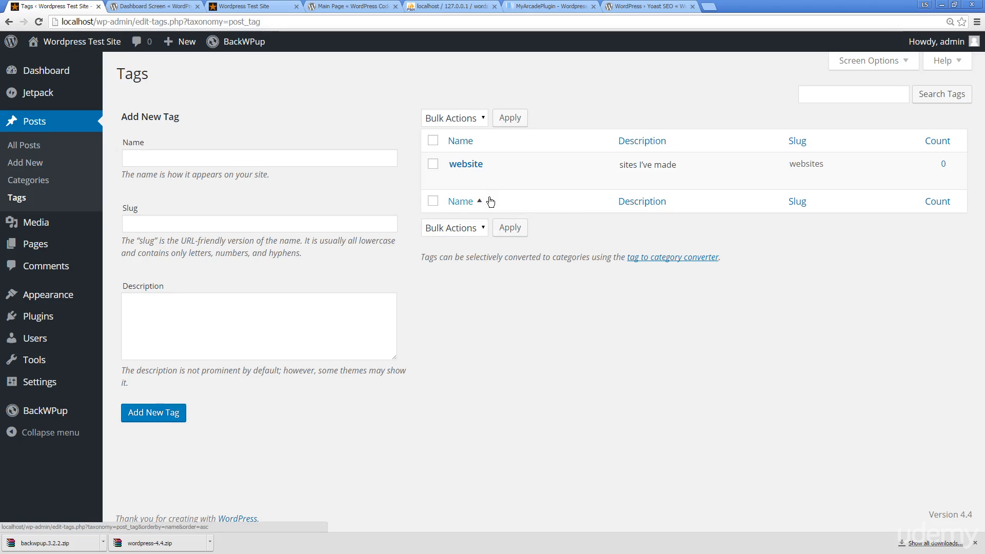
# Start a new post from the full posts list
pyautogui.click(29, 148)
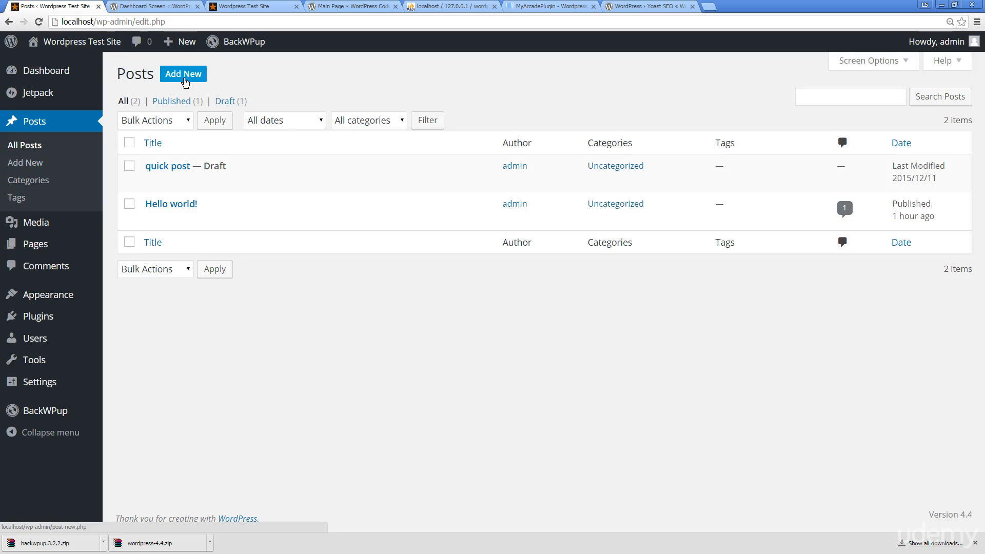
pyautogui.click(185, 81)
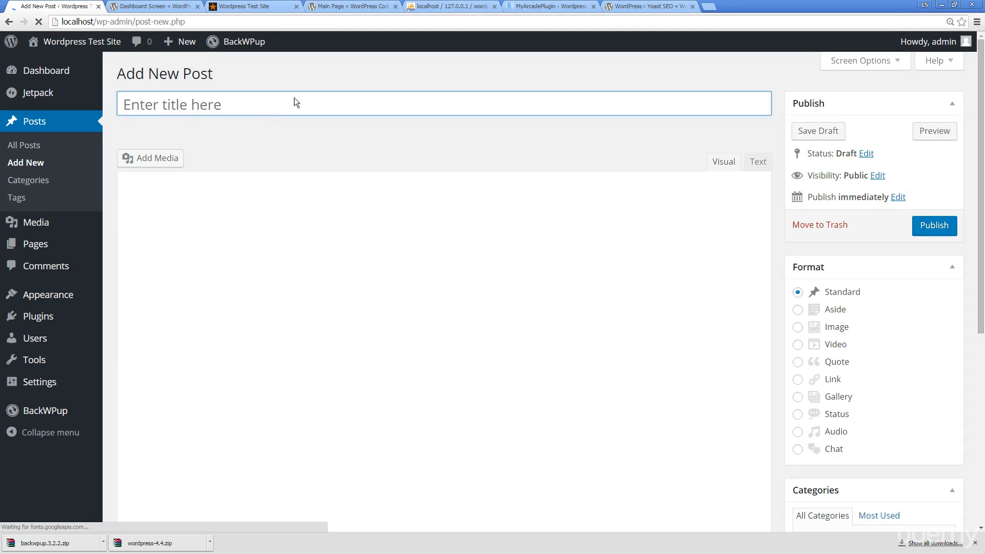
# Title the new post "My First Real post"
pyautogui.click(292, 104)
pyautogui.write('My Fist')
pyautogui.press('BackSpace')
pyautogui.press('BackSpace')
pyautogui.write('rs')
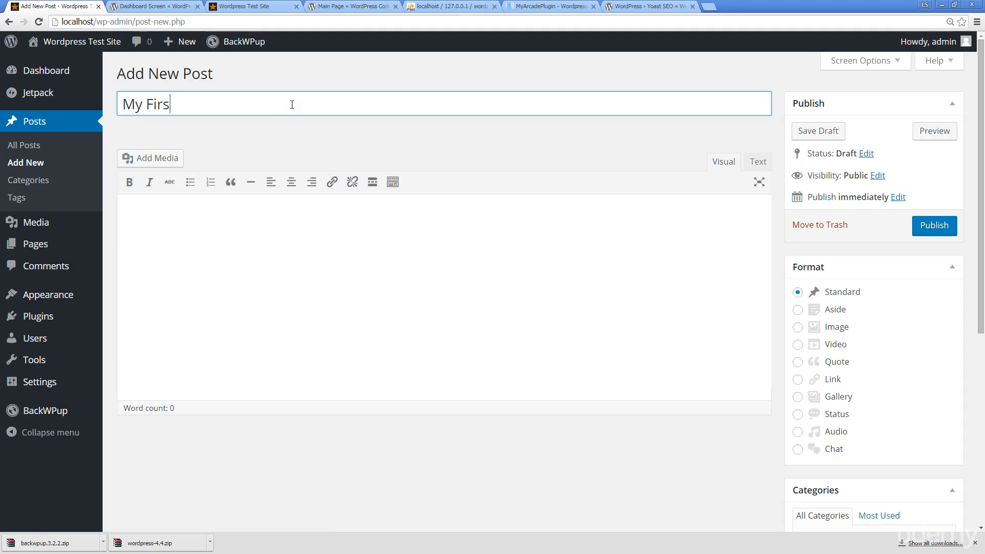
pyautogui.write('t Real post')
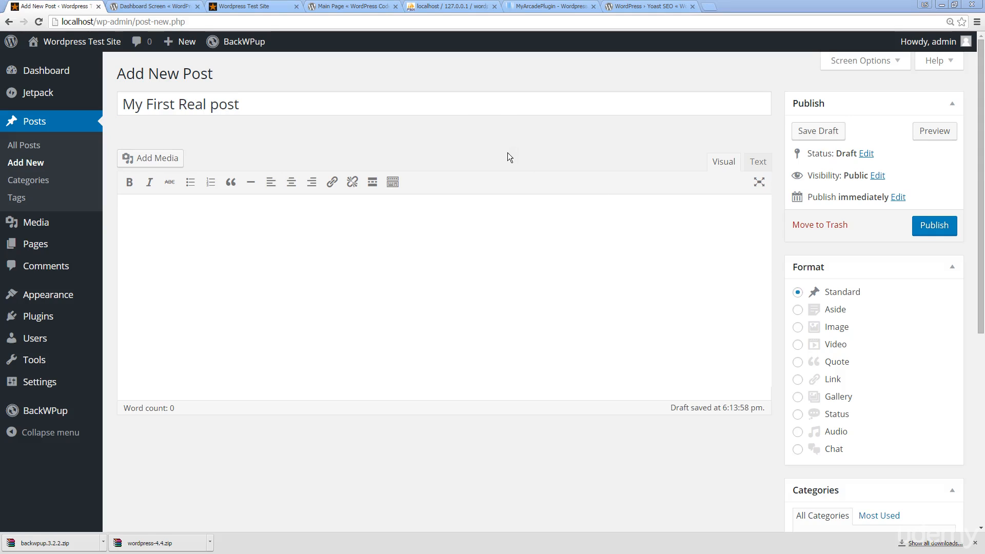
# Try the one-column layout from the screen options and restore the two-column layout
pyautogui.click(872, 63)
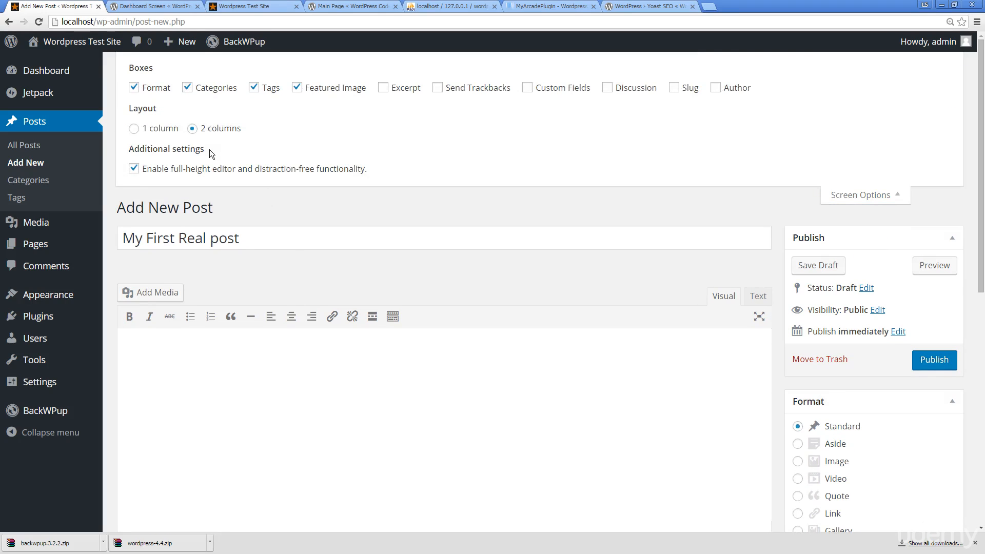
pyautogui.click(136, 129)
pyautogui.click(193, 130)
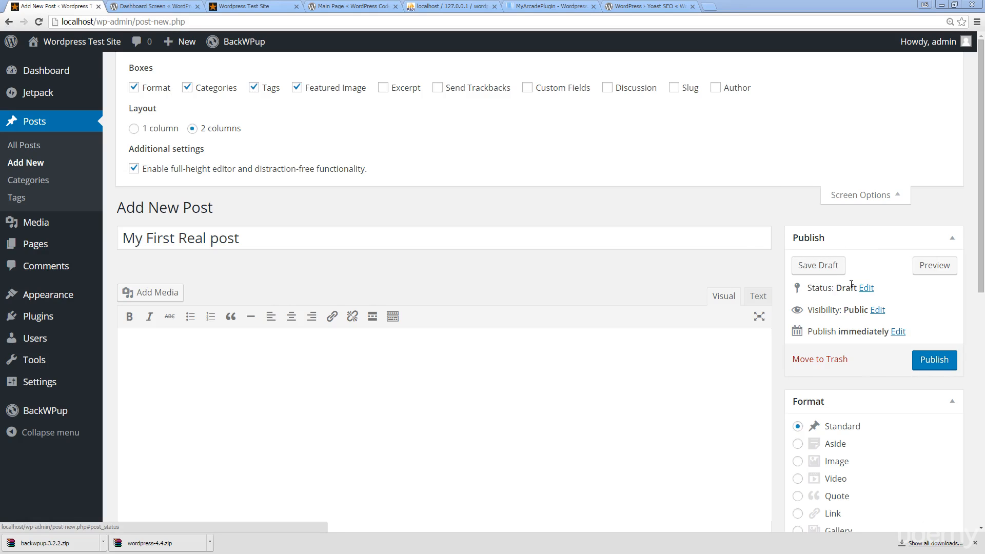
# Move the Publish box below the Format box on the post editing page
pyautogui.moveTo(862, 237); pyautogui.dragTo(872, 423)
pyautogui.scroll(-2, 882, 314)
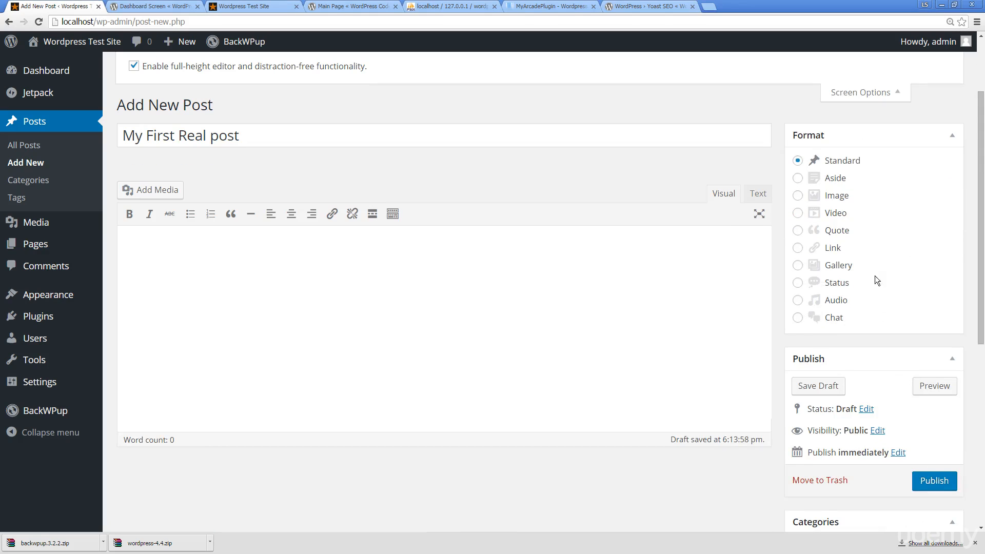
pyautogui.scroll(2, 836, 229)
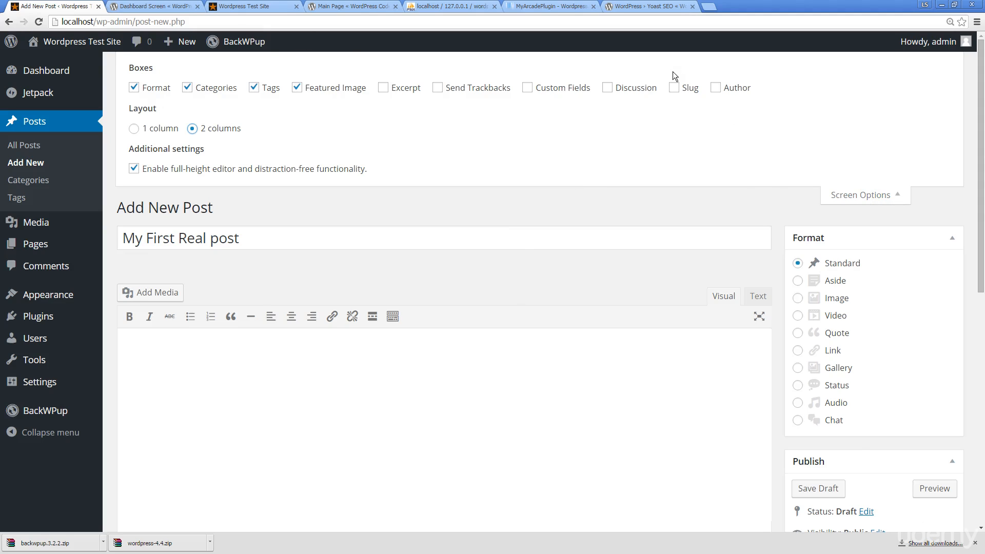
# Show the Slug box briefly below the post editor, hide it again and close the screen options
pyautogui.click(672, 88)
pyautogui.scroll(-9, 690, 145)
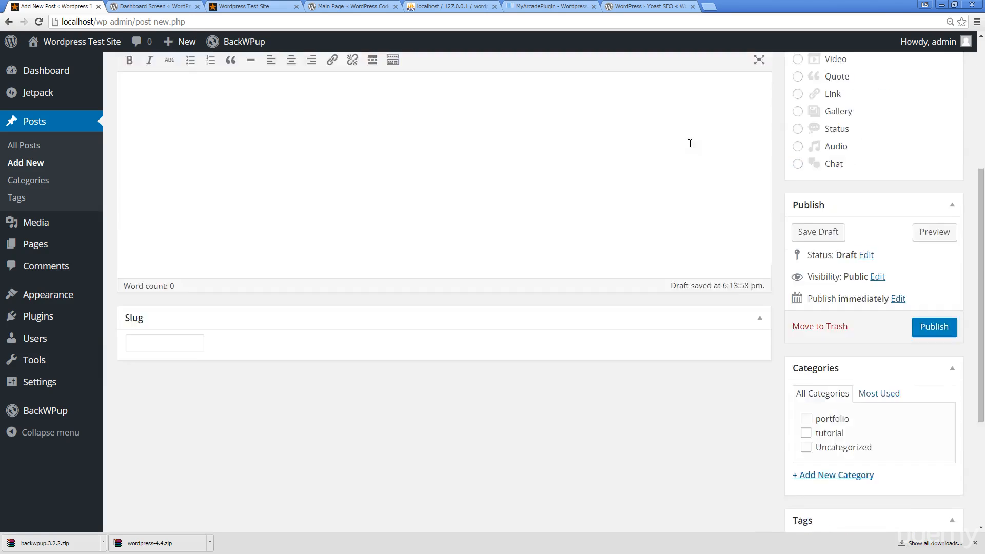
pyautogui.scroll(3, 691, 148)
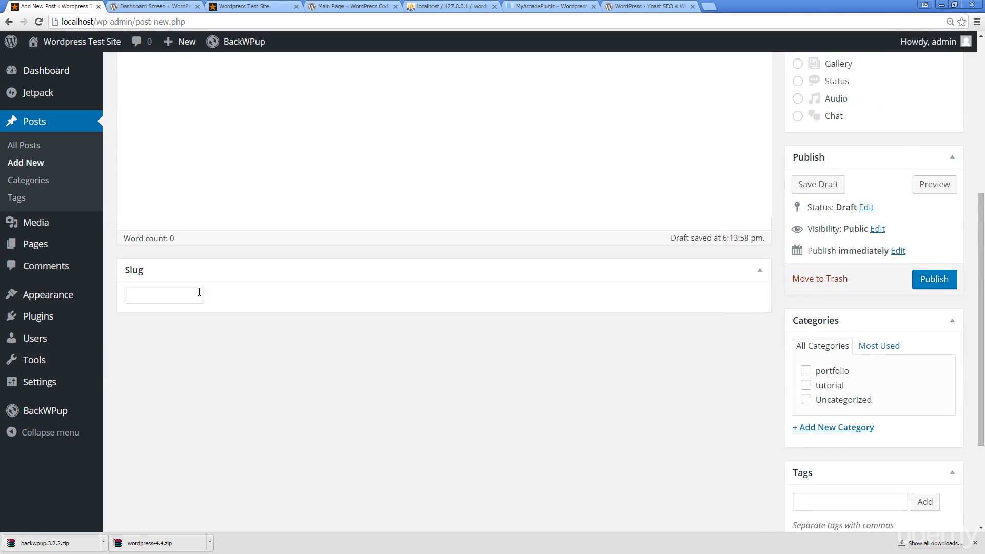
pyautogui.scroll(6, 163, 293)
pyautogui.click(673, 88)
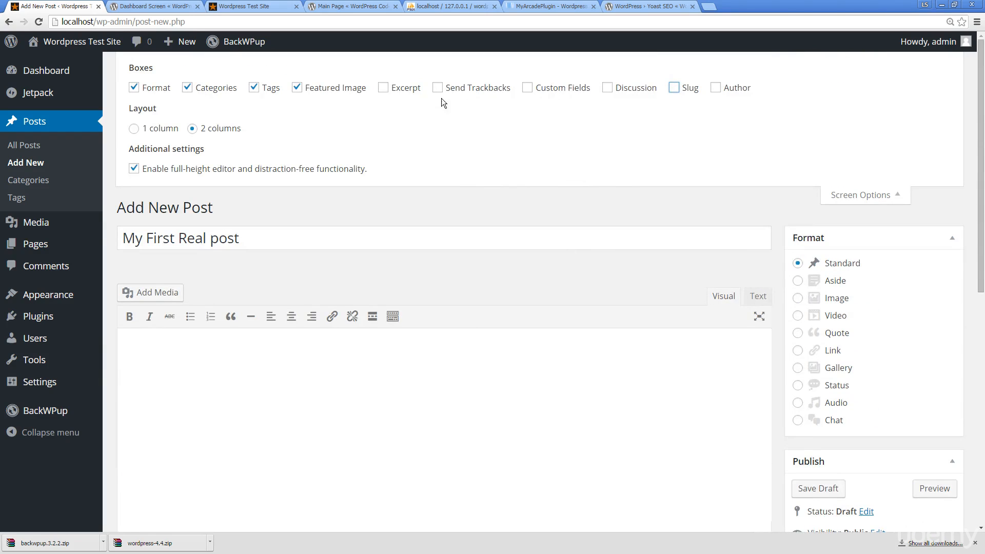
pyautogui.click(862, 195)
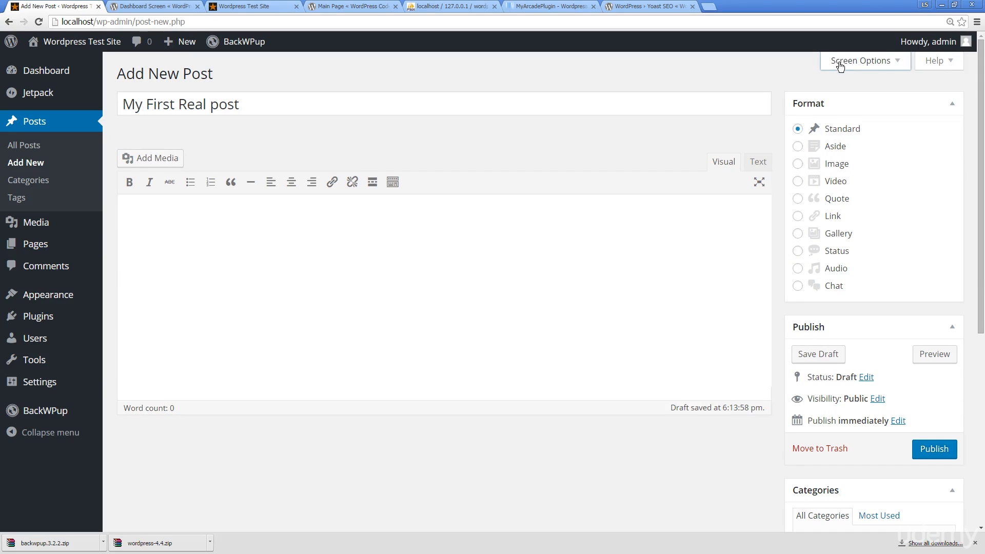
# Read through the help topics for the post page, from customizing the display to the discussion settings
pyautogui.click(951, 64)
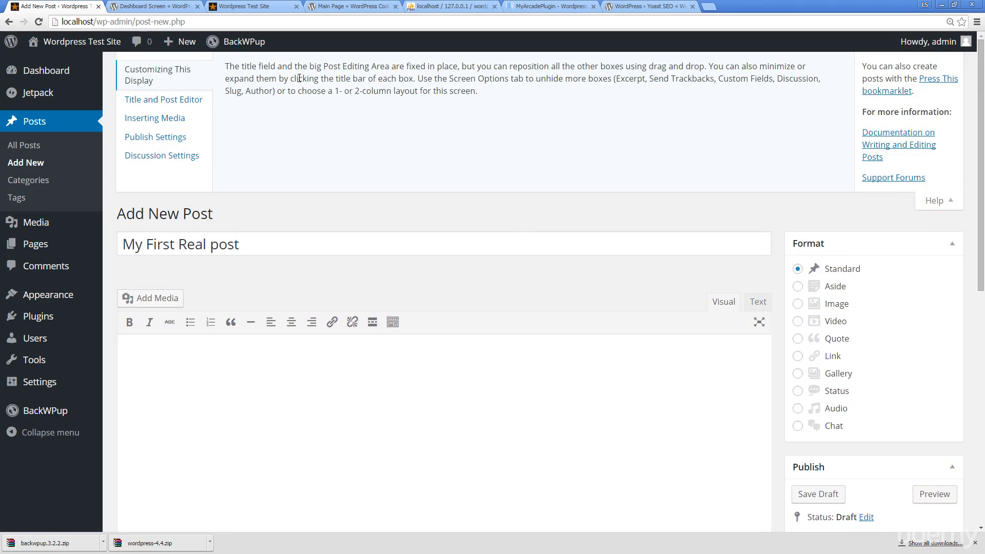
pyautogui.click(159, 101)
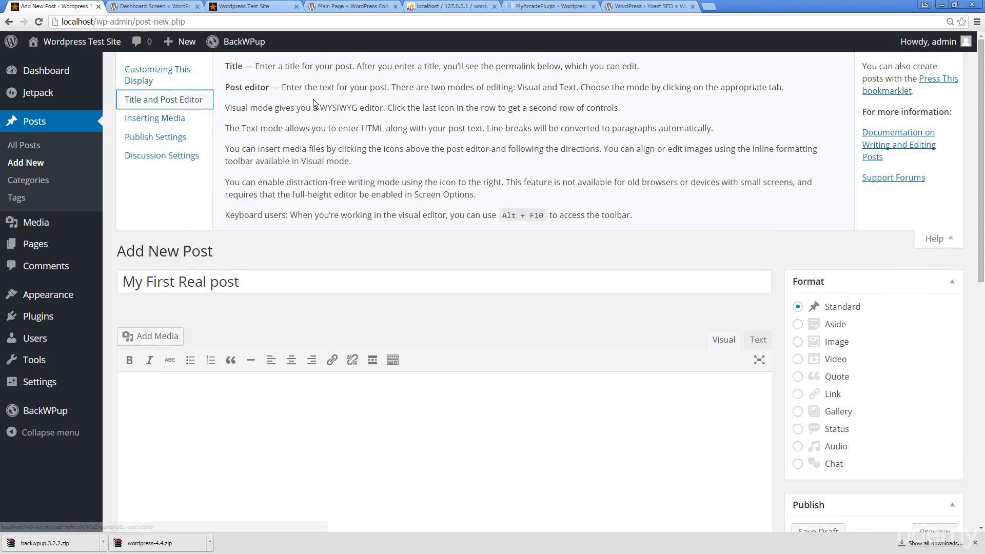
pyautogui.click(145, 117)
pyautogui.click(155, 143)
pyautogui.click(161, 157)
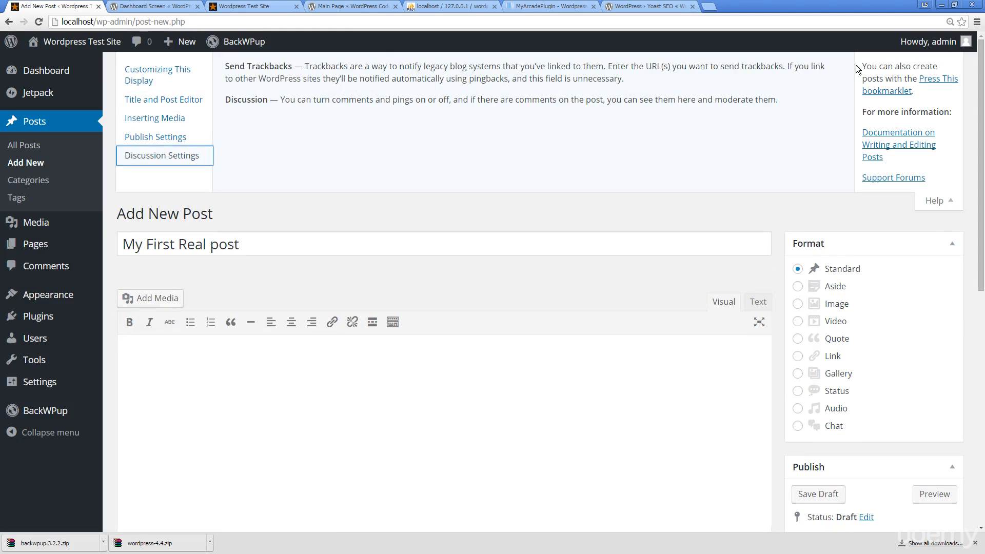
pyautogui.click(173, 76)
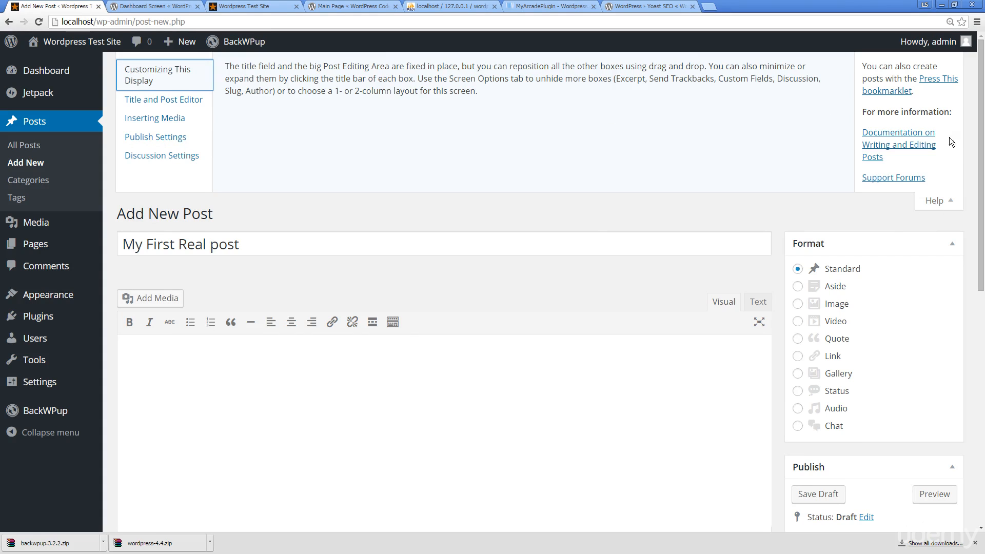
pyautogui.click(936, 204)
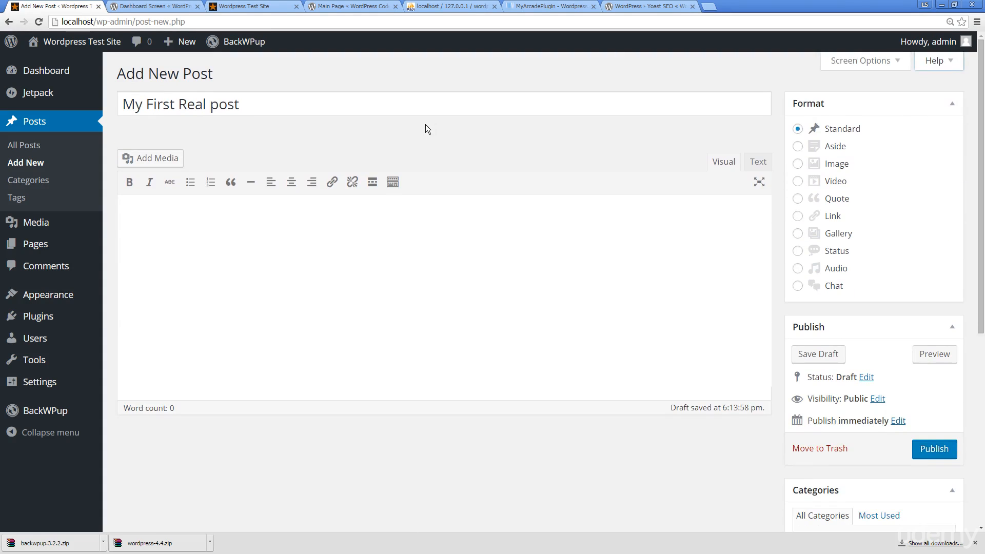
# Write "Hello World" and, in a new paragraph, "This is really cool" in the post body
pyautogui.click(280, 235)
pyautogui.write('Hello World')
pyautogui.press('Return')
pyautogui.write('This is really cool')
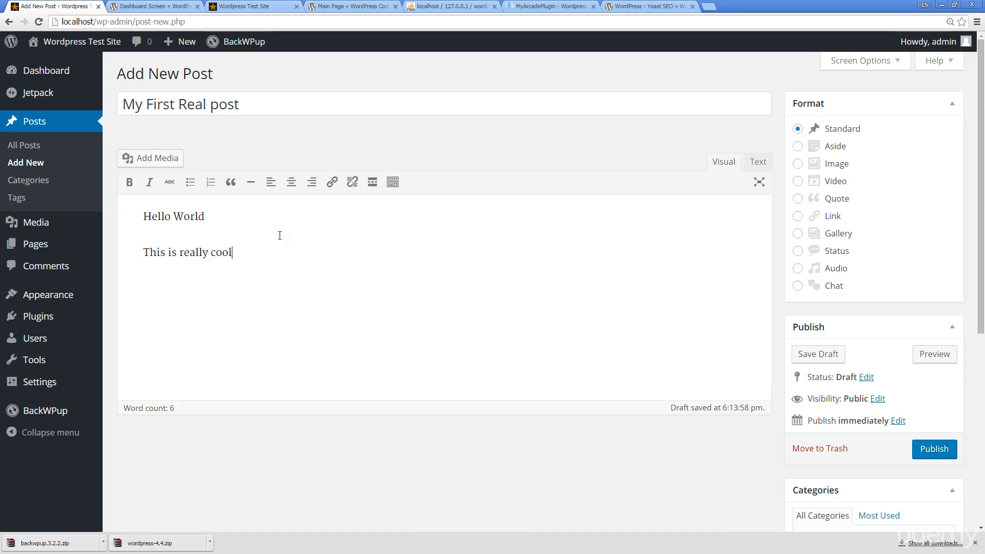
# Make "Hello World" bold and italicize the word "really" in the second paragraph
pyautogui.moveTo(251, 212); pyautogui.dragTo(137, 216)
pyautogui.click(128, 183)
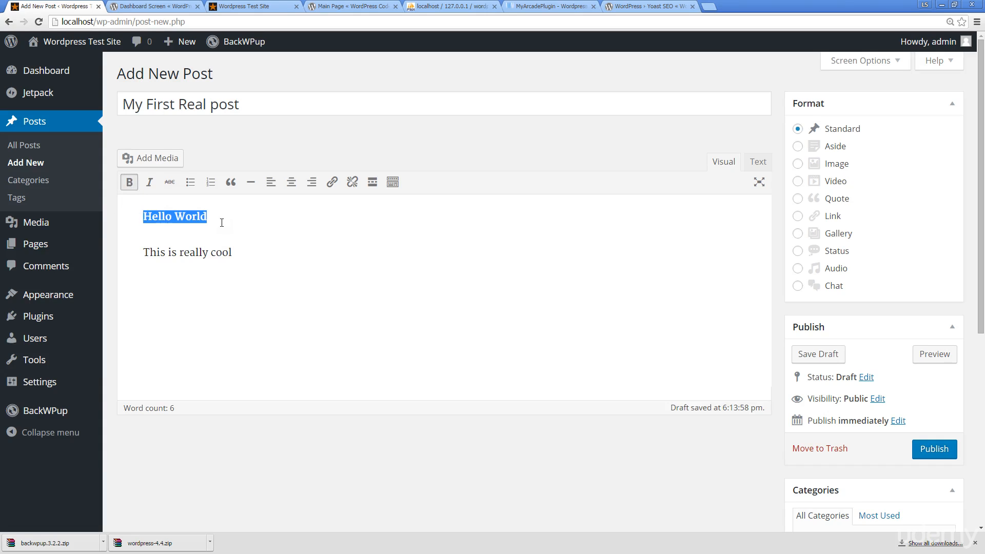
pyautogui.click(244, 219)
pyautogui.moveTo(208, 253); pyautogui.dragTo(179, 253)
pyautogui.click(149, 183)
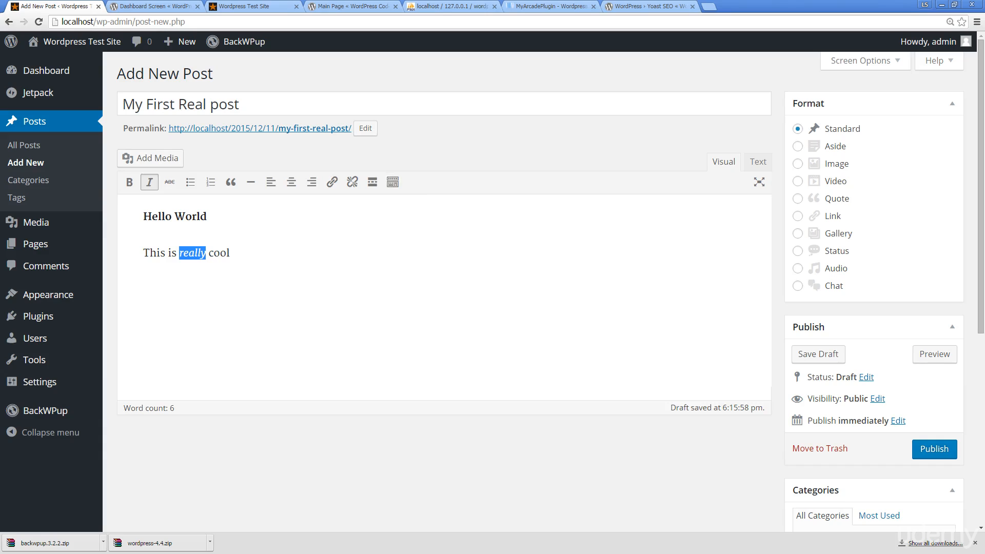
# Reveal the additional formatting controls and format the "This is really cool" line as Heading 2
pyautogui.click(392, 182)
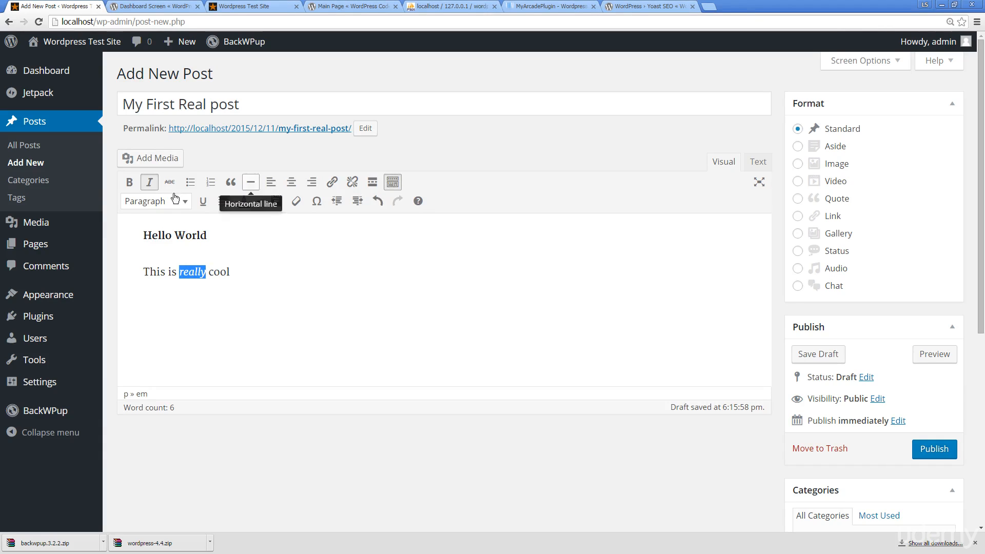
pyautogui.click(253, 270)
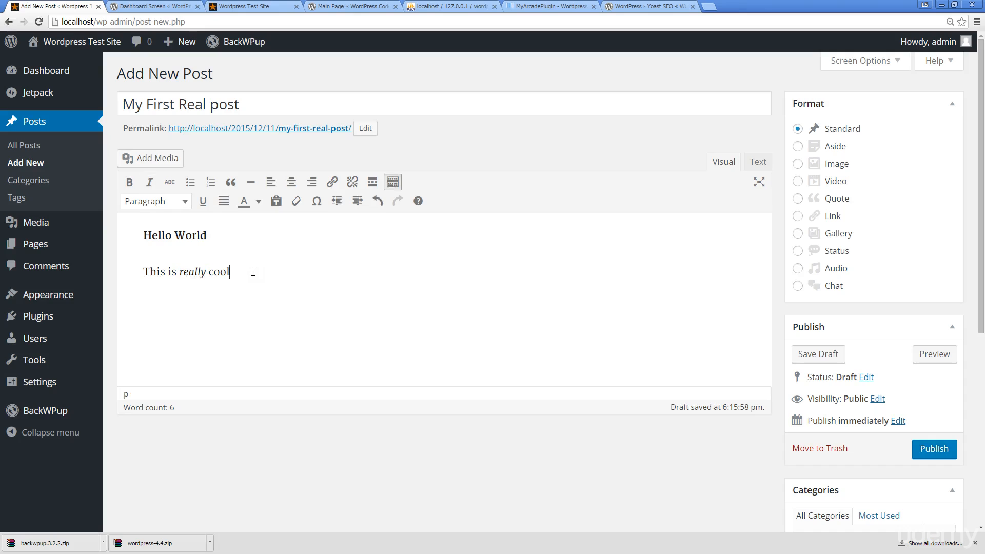
pyautogui.moveTo(253, 271); pyautogui.dragTo(116, 271)
pyautogui.click(169, 206)
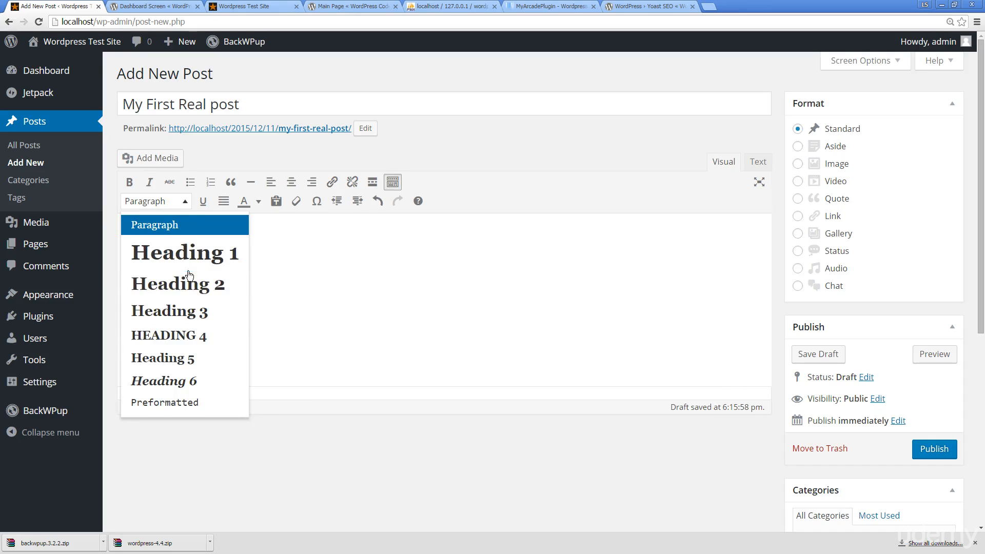
pyautogui.click(180, 285)
pyautogui.click(304, 275)
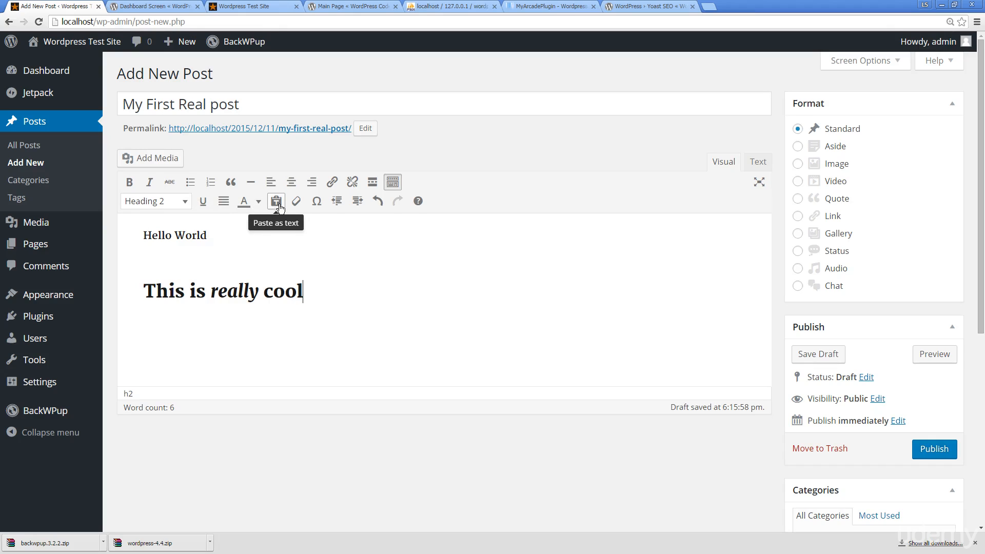
# Insert a heart special character after "cool" and undo the insertion
pyautogui.click(322, 206)
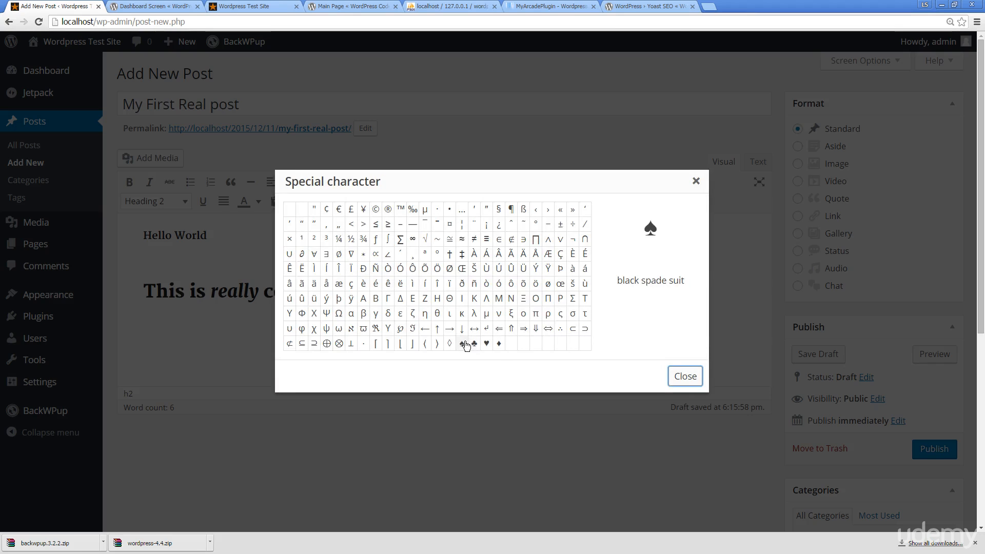
pyautogui.click(484, 344)
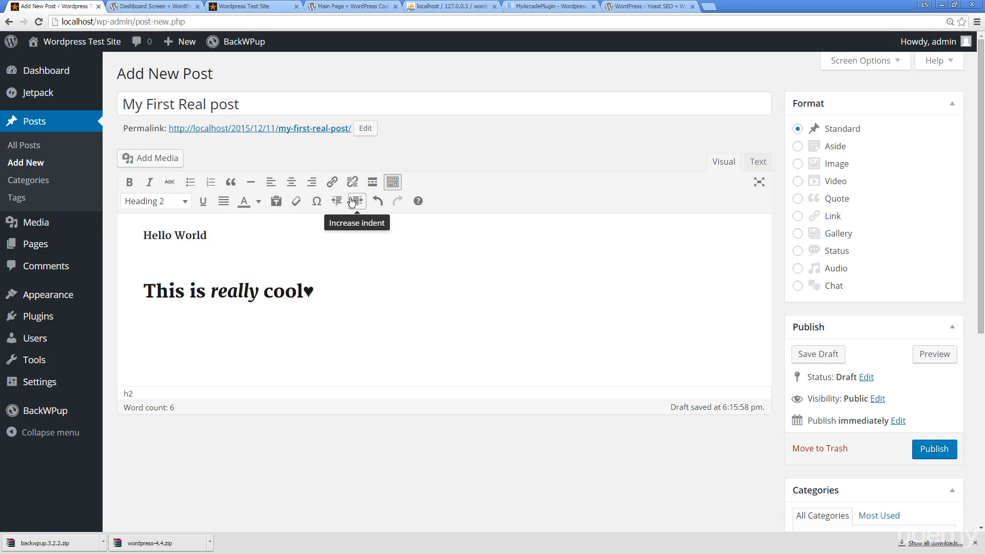
pyautogui.click(381, 202)
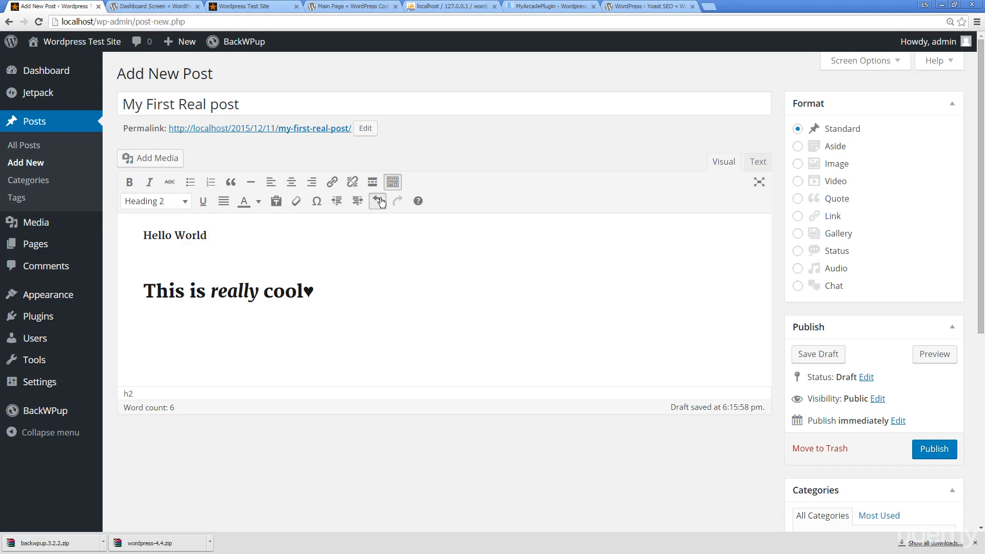
# Look through the editor's list of keyboard shortcuts and close it
pyautogui.click(419, 202)
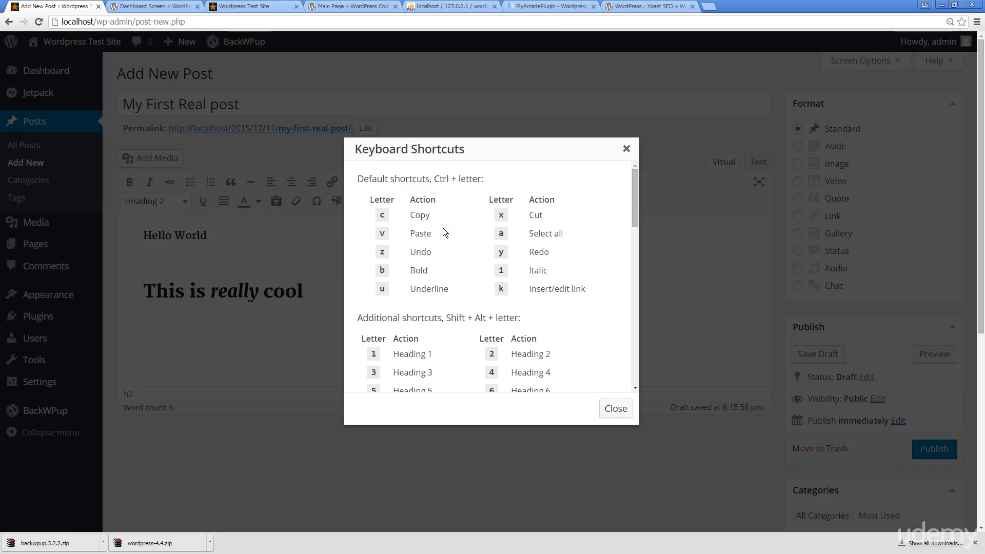
pyautogui.scroll(-10, 439, 228)
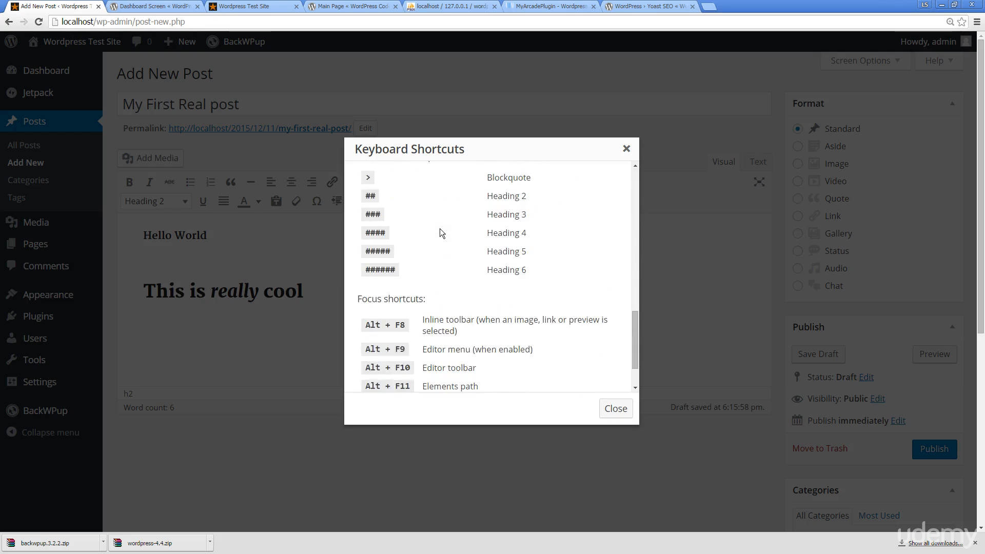
pyautogui.scroll(-5, 439, 228)
pyautogui.scroll(10, 439, 228)
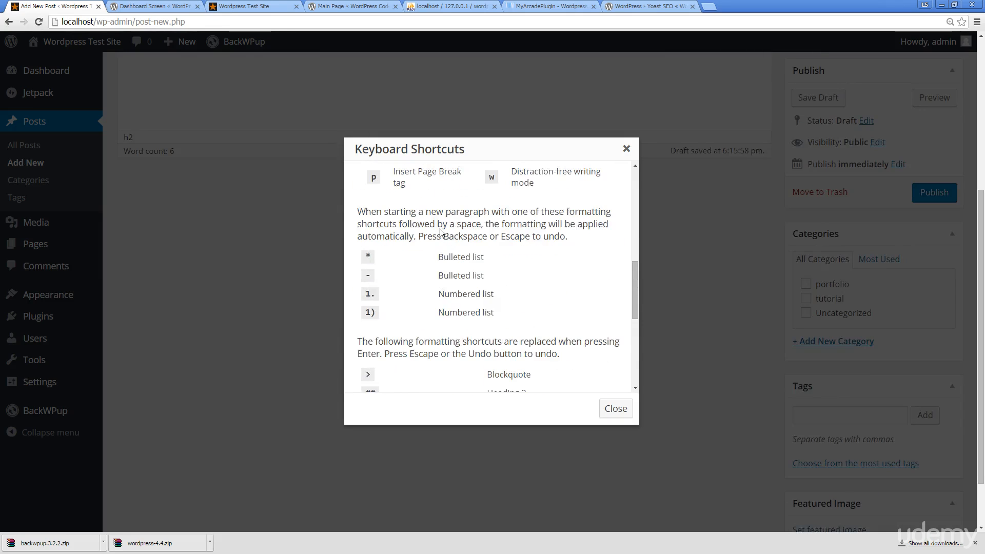
pyautogui.scroll(5, 439, 229)
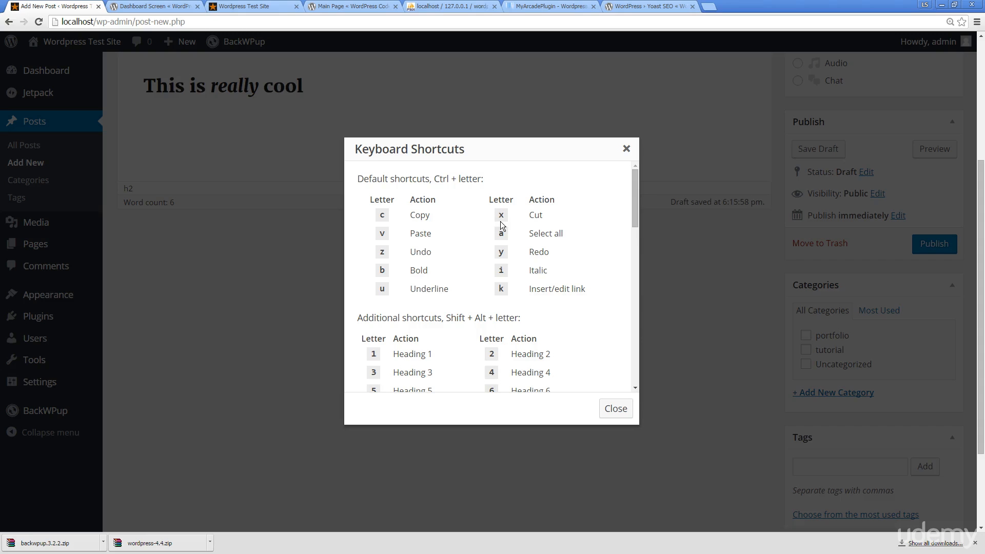
pyautogui.click(626, 148)
pyautogui.scroll(4, 420, 211)
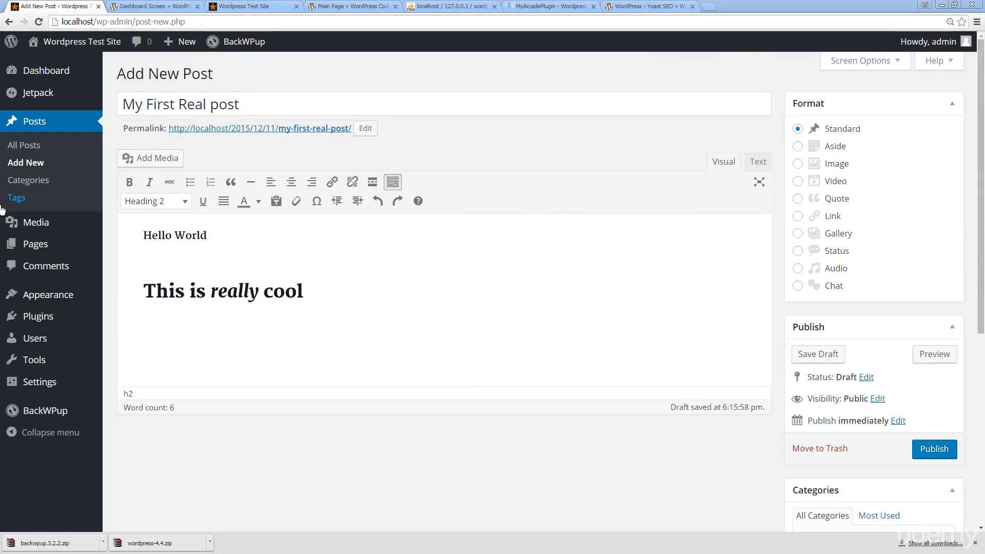
# Try the collapsed admin menu together with distraction-free writing mode, and expand the menu again
pyautogui.click(11, 432)
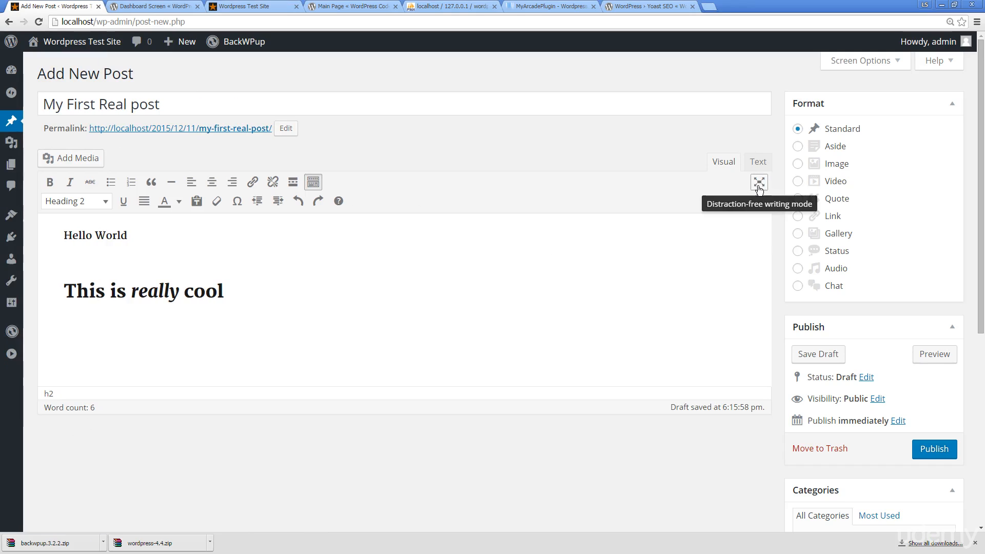
pyautogui.click(758, 184)
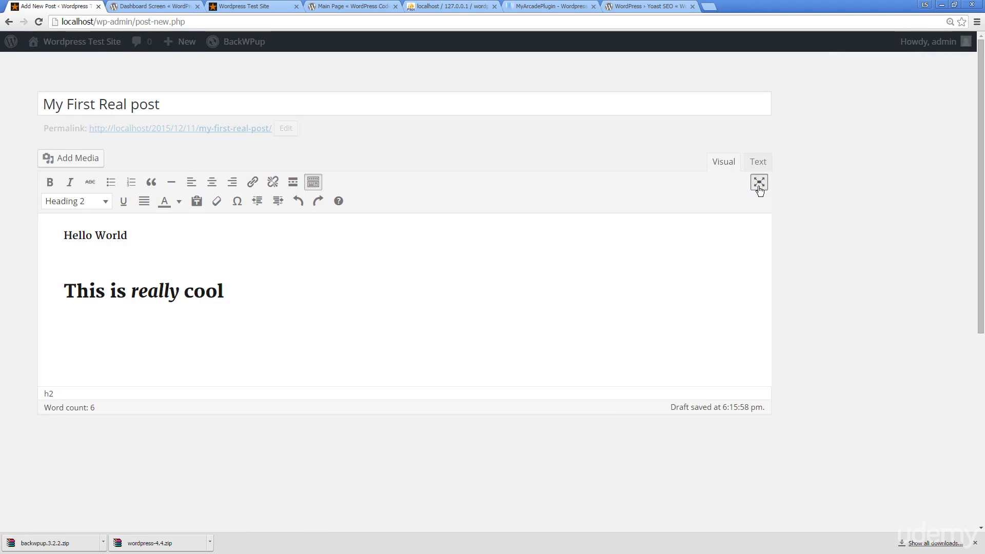
pyautogui.click(10, 356)
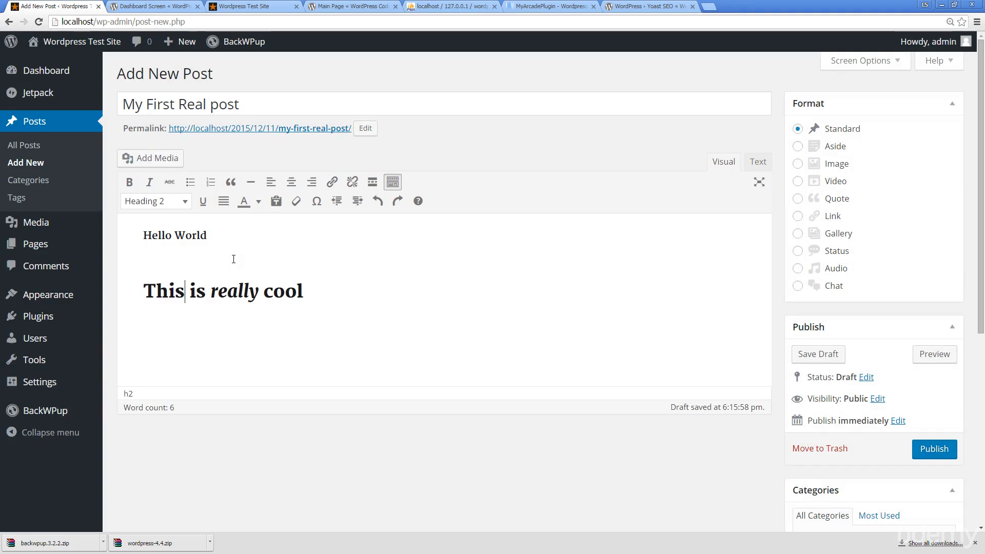
# Hide the additional formatting controls and add the paragraph "more text in here" below the heading
pyautogui.click(392, 182)
pyautogui.click(168, 272)
pyautogui.click(216, 215)
pyautogui.click(319, 271)
pyautogui.press('Return')
pyautogui.write('more text')
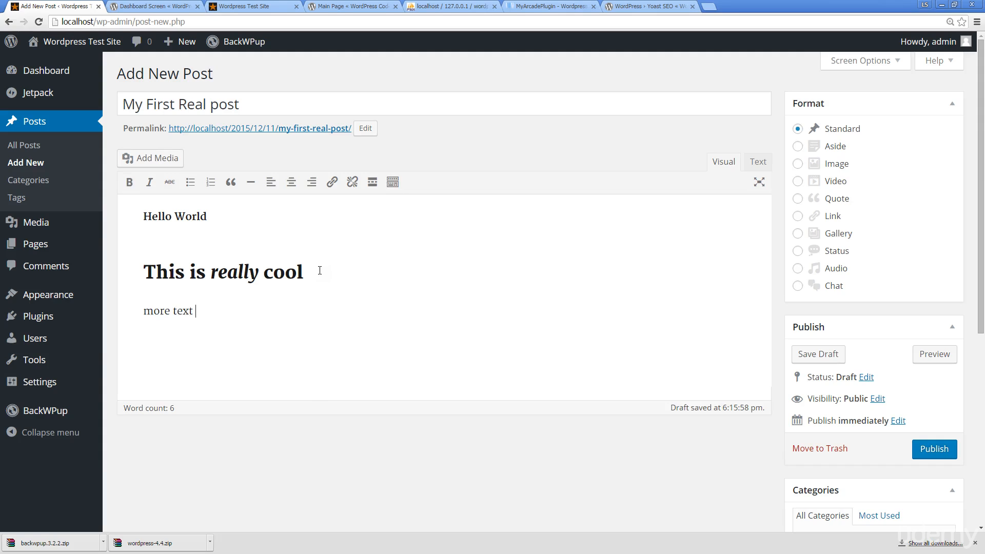
pyautogui.write(' in here')
pyautogui.moveTo(195, 311); pyautogui.dragTo(164, 311)
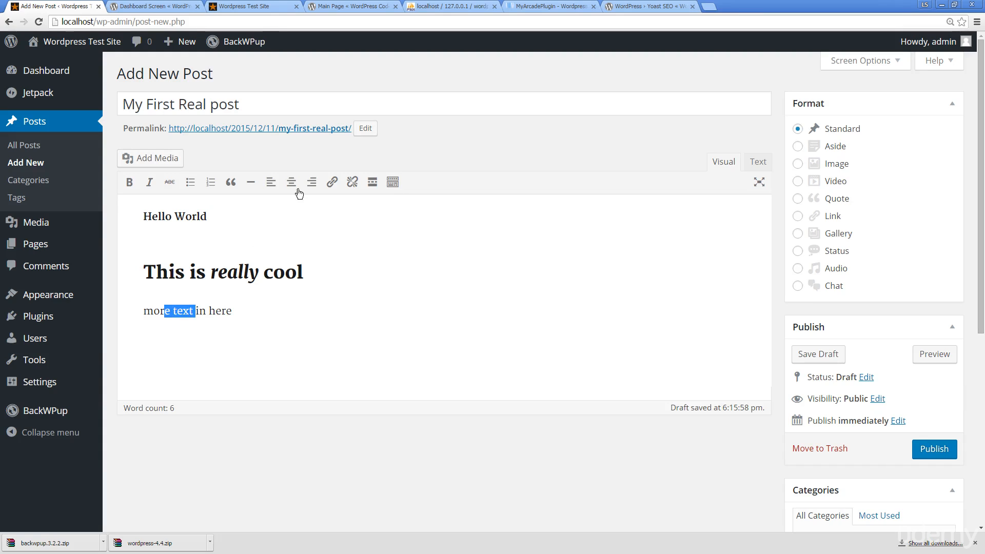
pyautogui.click(331, 183)
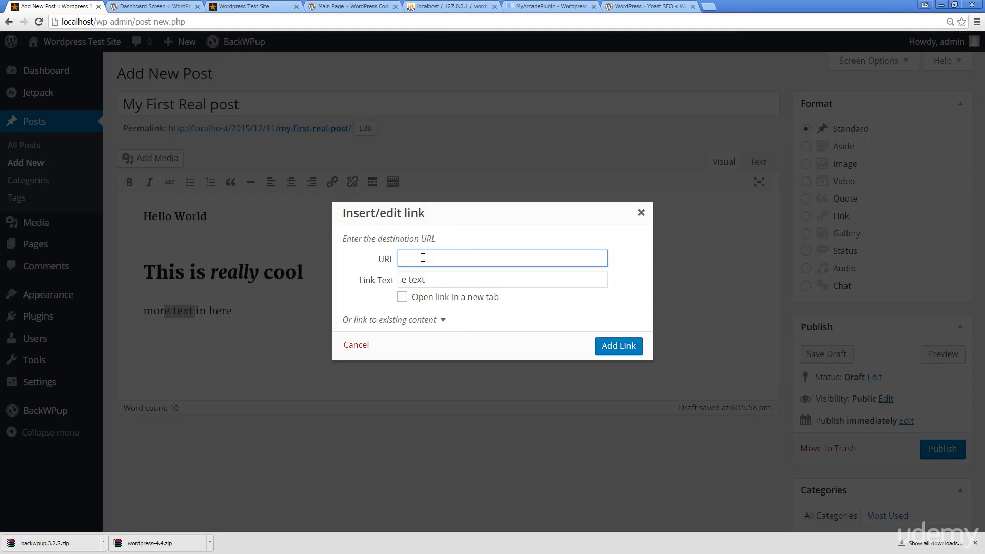
pyautogui.write('http://google.com')
pyautogui.moveTo(440, 279); pyautogui.dragTo(388, 283)
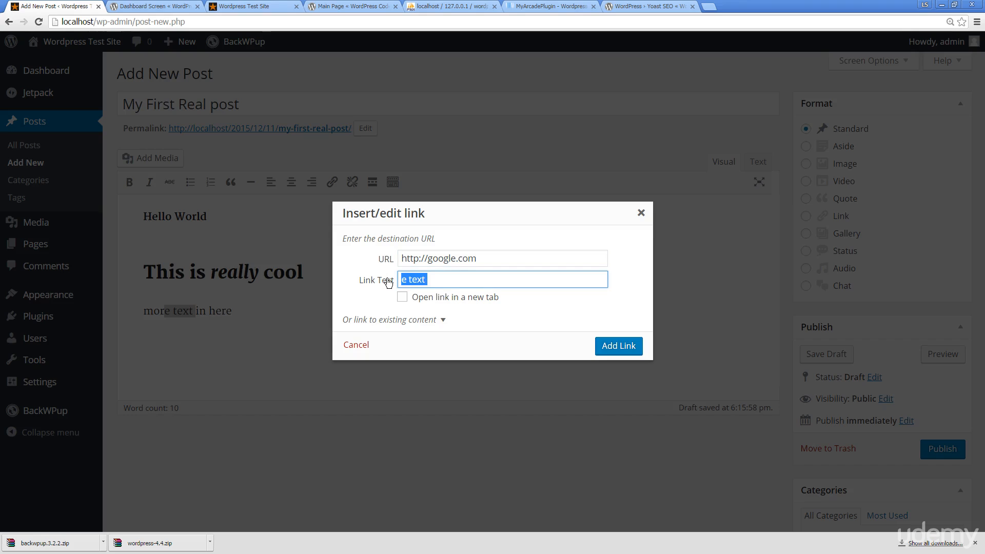
pyautogui.write('Goes to Google')
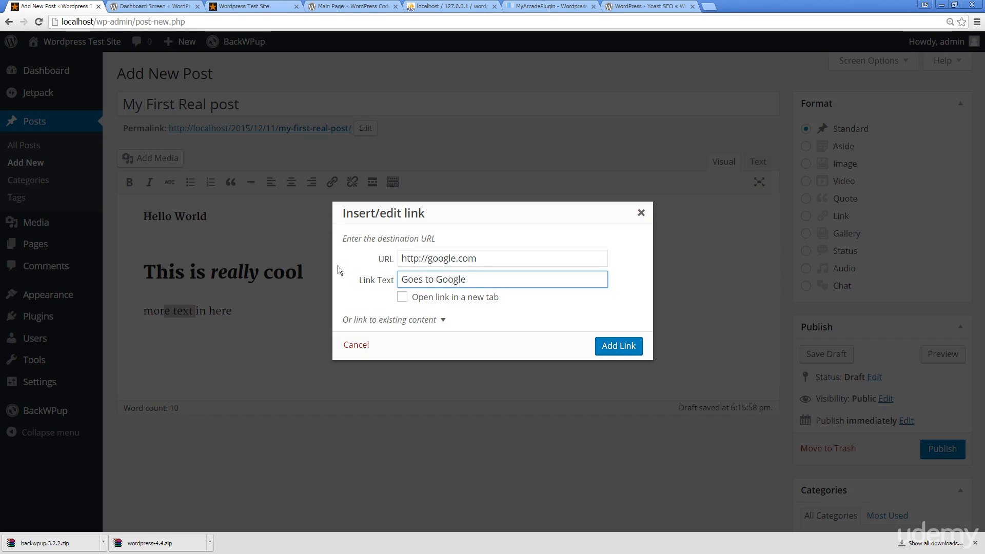
pyautogui.click(401, 297)
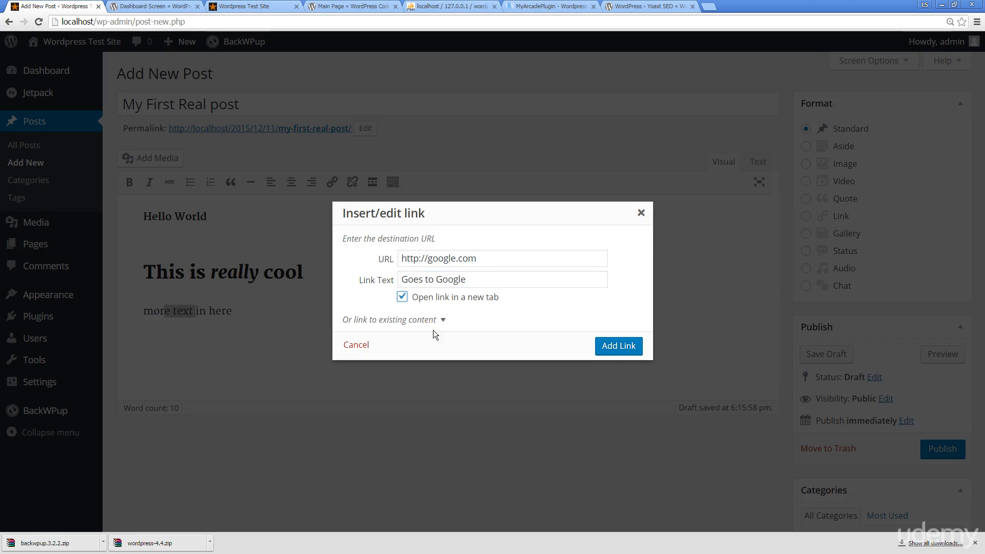
# Point the link to the existing "Hello world!" post, add it, and replace "Google" in its text with "hello world"
pyautogui.click(444, 323)
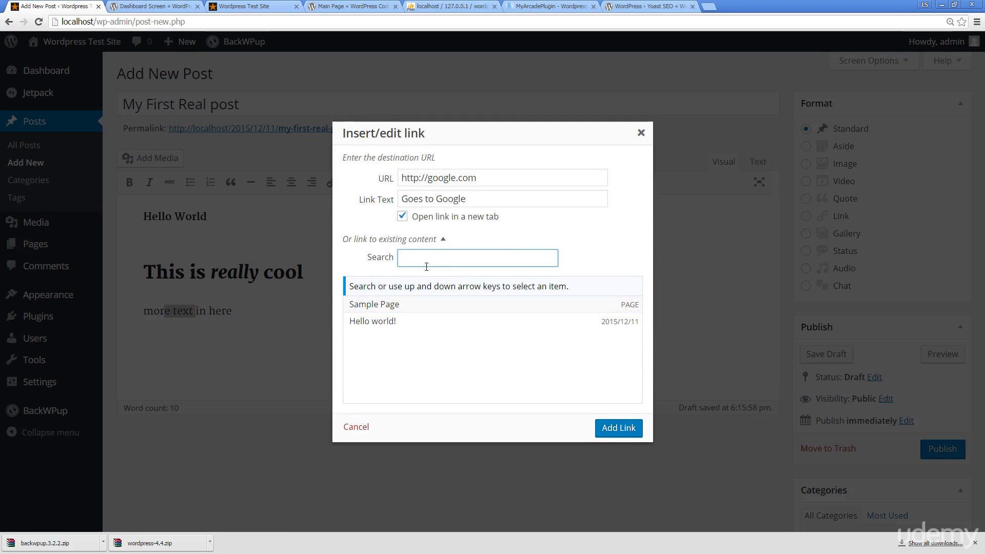
pyautogui.click(395, 321)
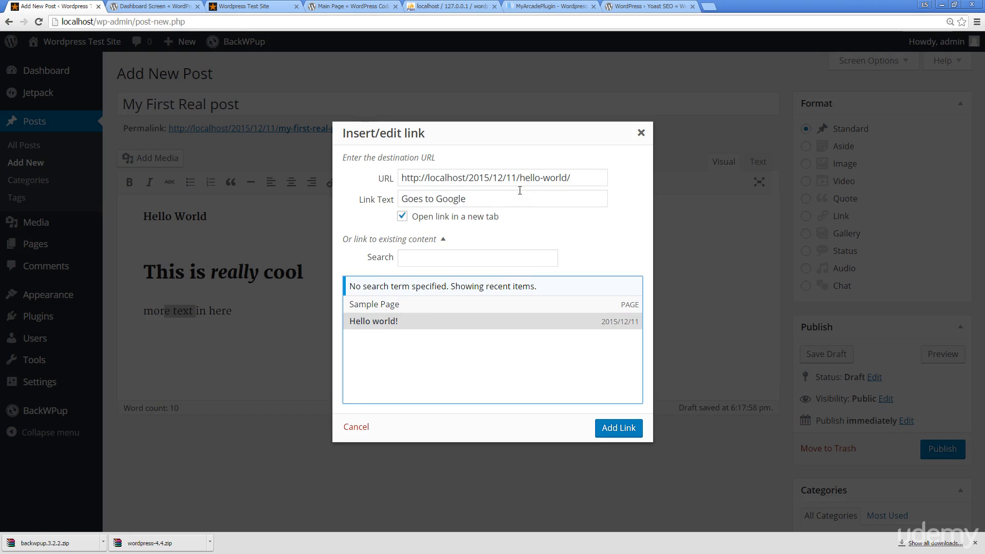
pyautogui.click(607, 429)
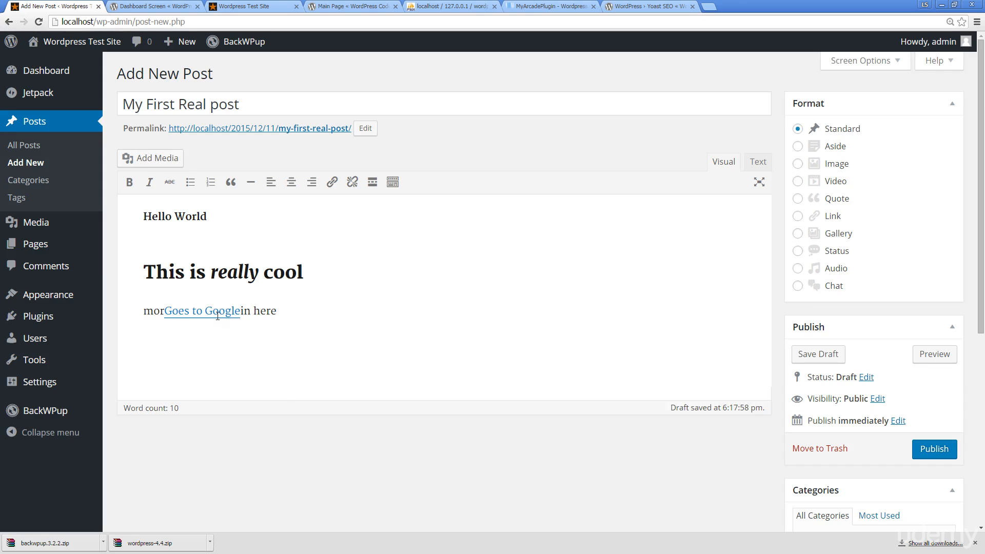
pyautogui.moveTo(205, 311); pyautogui.dragTo(237, 310)
pyautogui.write('hello world')
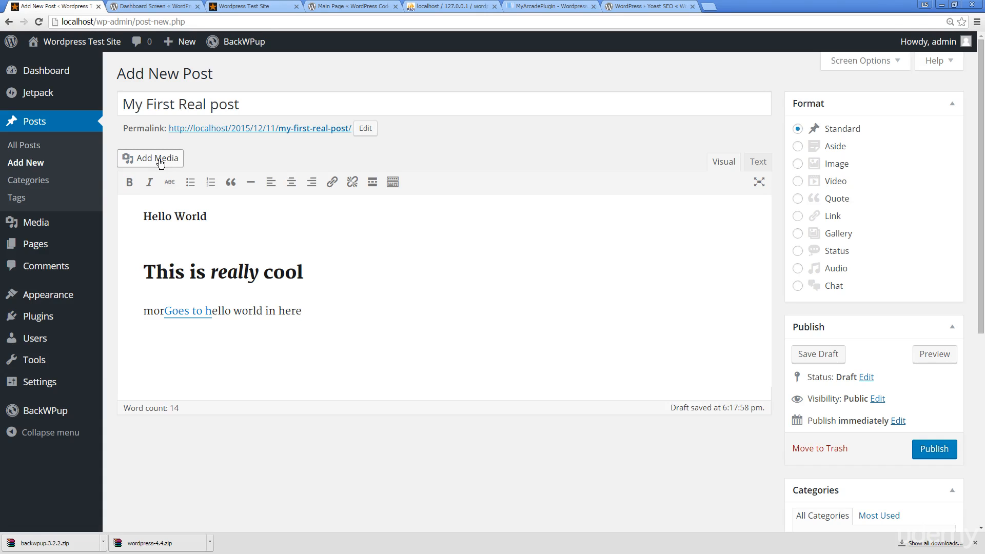
# In the HTML source, move the closing link tag behind "hello world", and separate "mor" from the link with a space
pyautogui.click(758, 161)
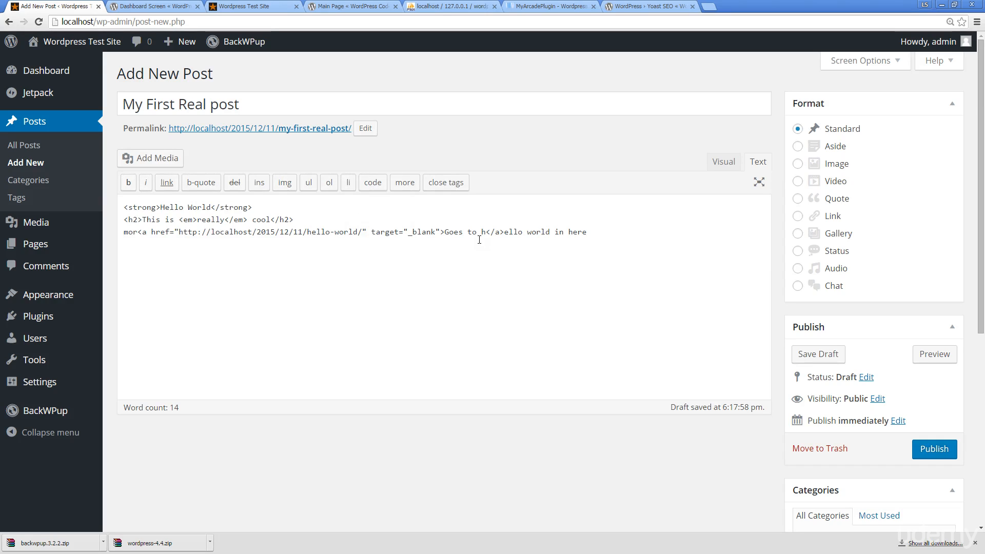
pyautogui.moveTo(485, 233); pyautogui.dragTo(504, 235)
pyautogui.hotkey('ctrl', 'c')
pyautogui.press('BackSpace')
pyautogui.hotkey('ctrl', 'v')
pyautogui.click(723, 162)
pyautogui.click(161, 312)
pyautogui.click(352, 303)
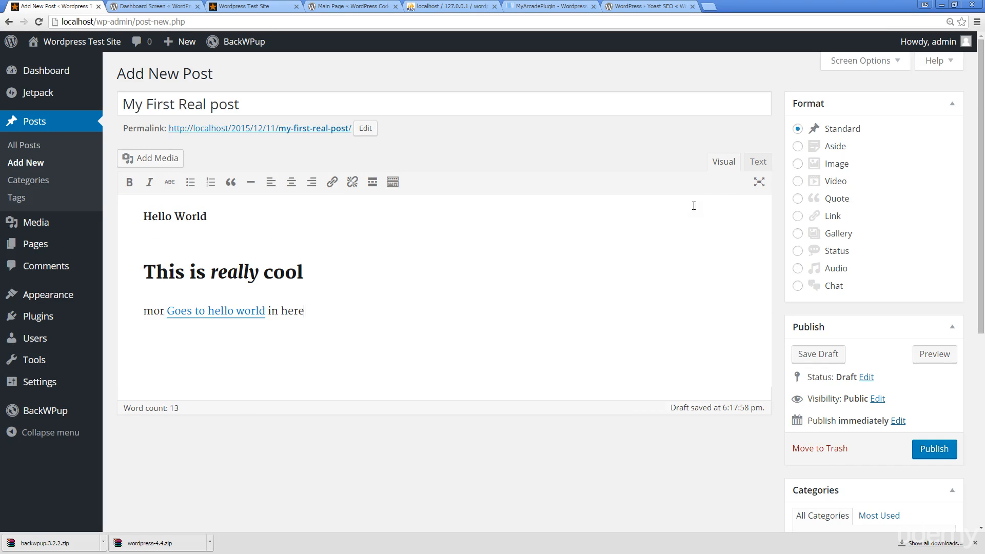
# Compare the post's HTML source with its formatted content in the visual editor
pyautogui.click(756, 163)
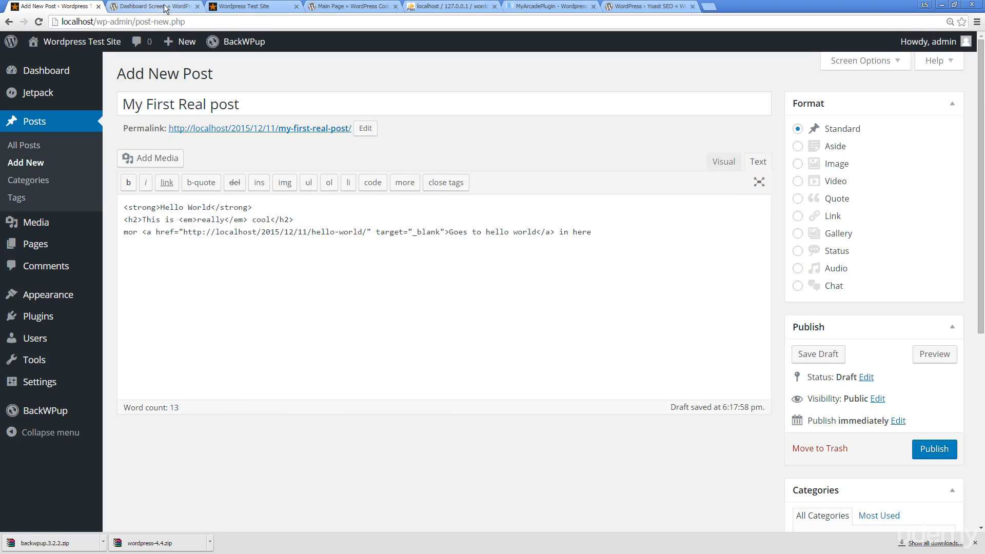
pyautogui.click(722, 161)
pyautogui.click(189, 242)
pyautogui.press('Left')
pyautogui.press('Left')
pyautogui.press('Left')
pyautogui.press('Left')
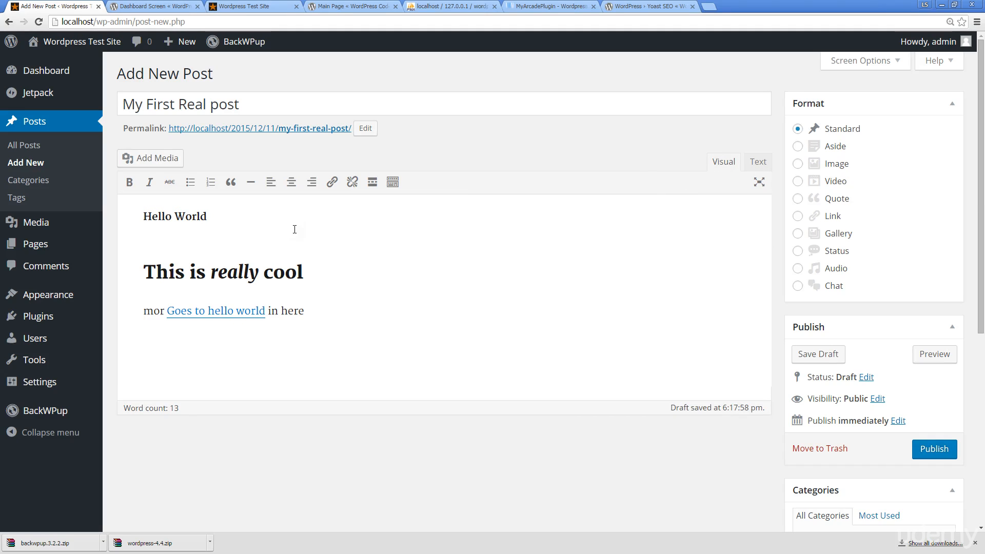